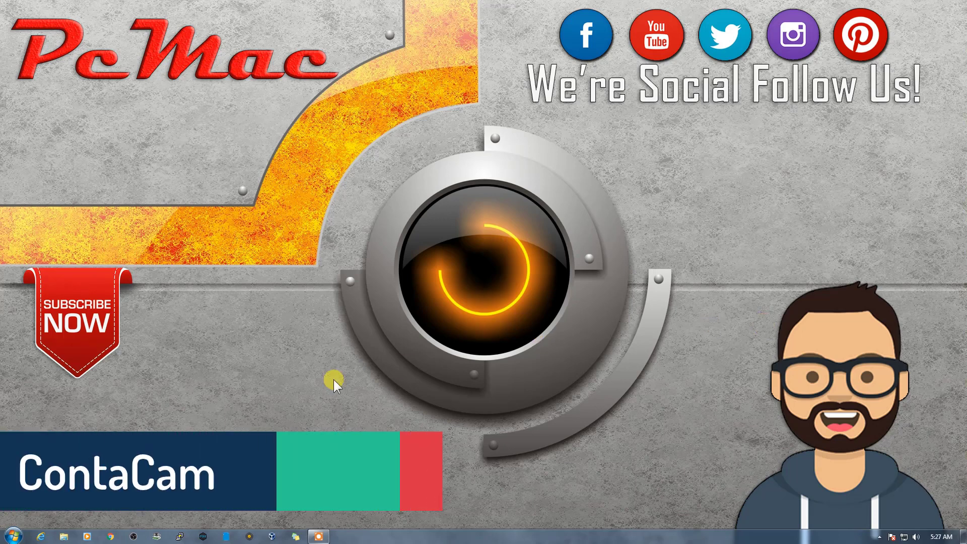
- Open the ContaCam page on contaware.com in Chrome and view the $10 USD Donationware license terms
{"action": "left_click", "coordinate": [109, 536]}
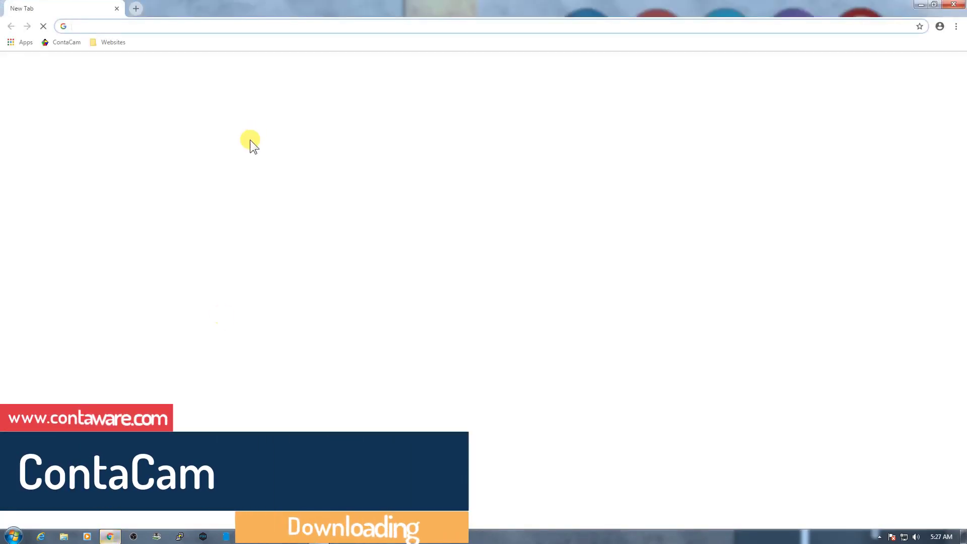
{"action": "left_click", "coordinate": [65, 44]}
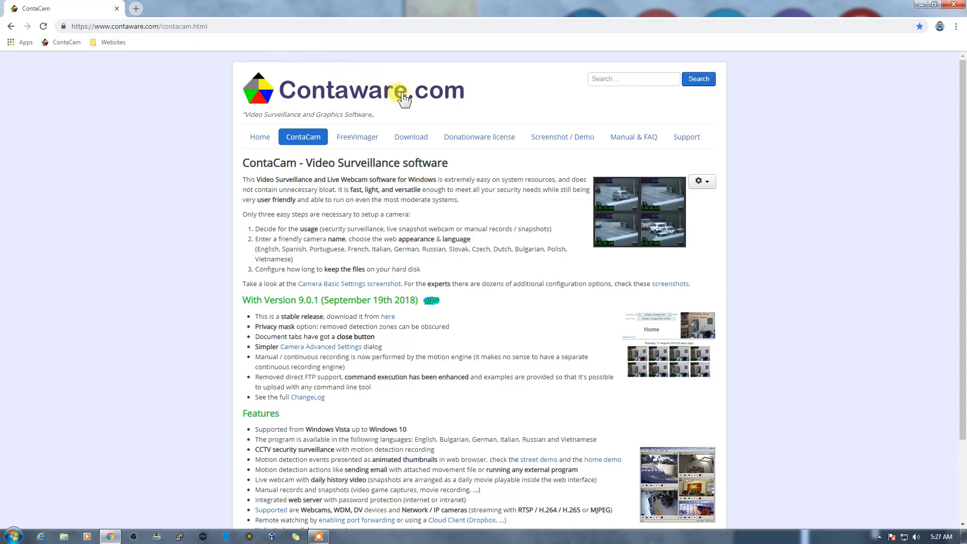
{"action": "left_click", "coordinate": [422, 137]}
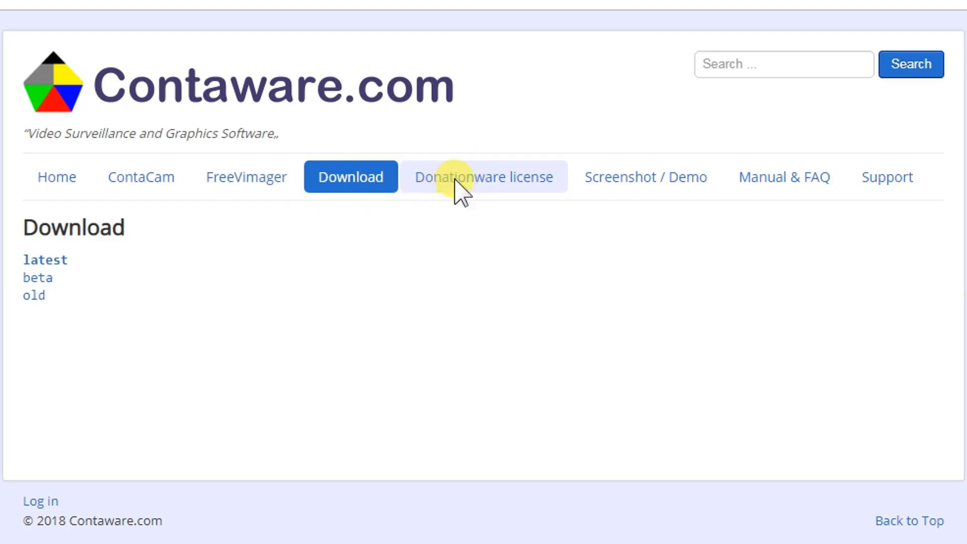
{"action": "left_click", "coordinate": [463, 191]}
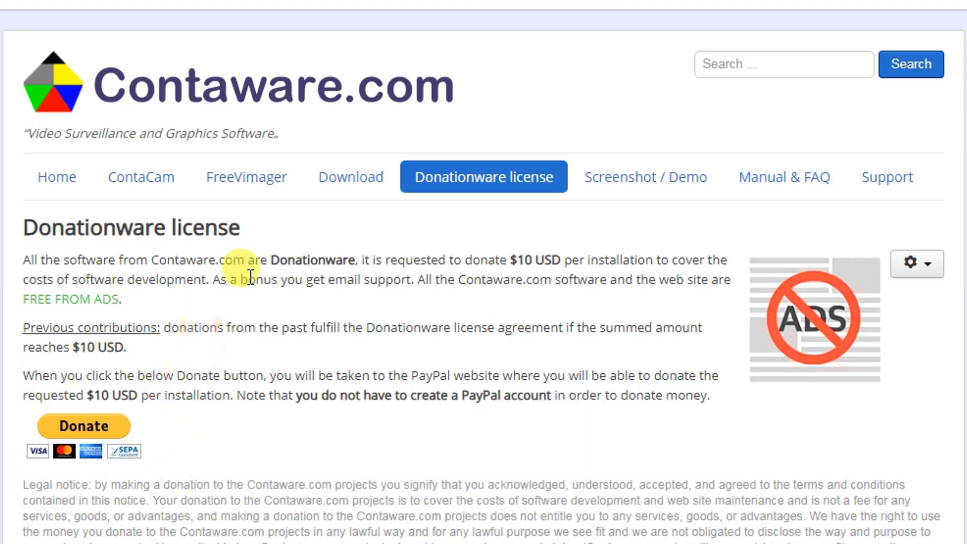
- Download ContaCam-9.0.1-Setup.exe from the latest English downloads folder
{"action": "left_click", "coordinate": [346, 199]}
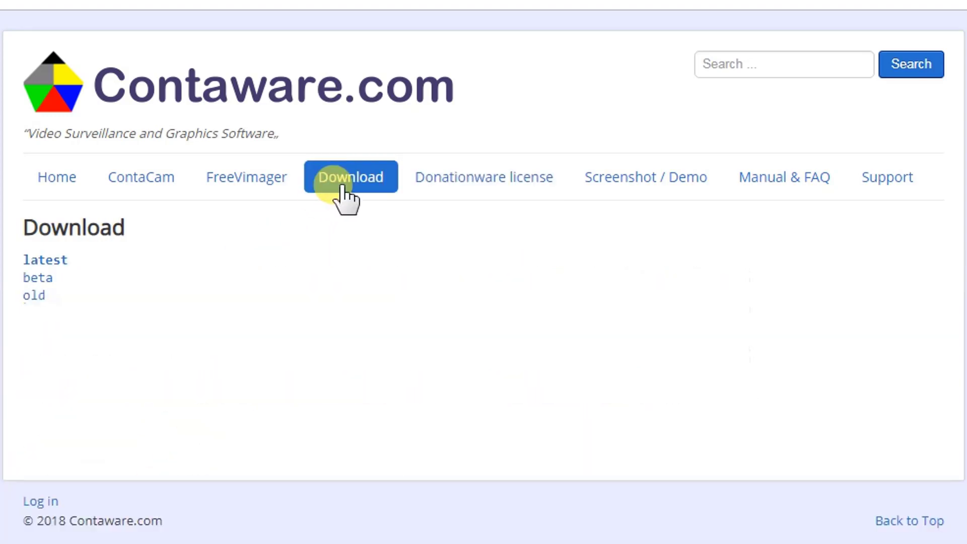
{"action": "left_click", "coordinate": [40, 260]}
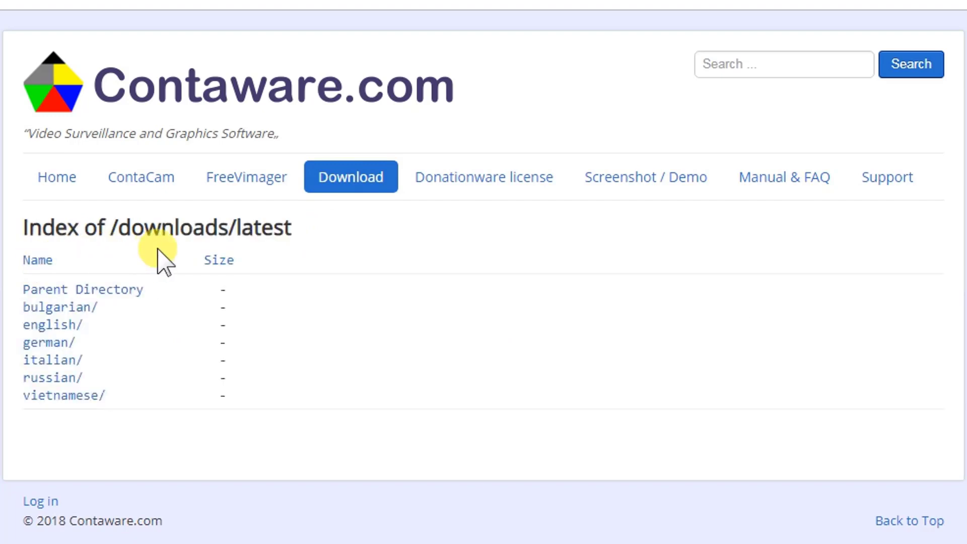
{"action": "left_click", "coordinate": [47, 326]}
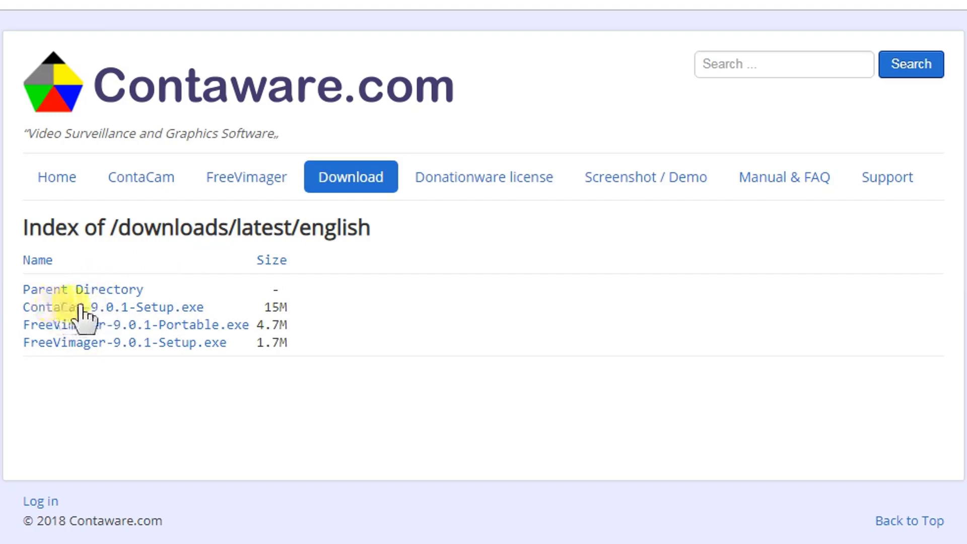
{"action": "left_click", "coordinate": [142, 309]}
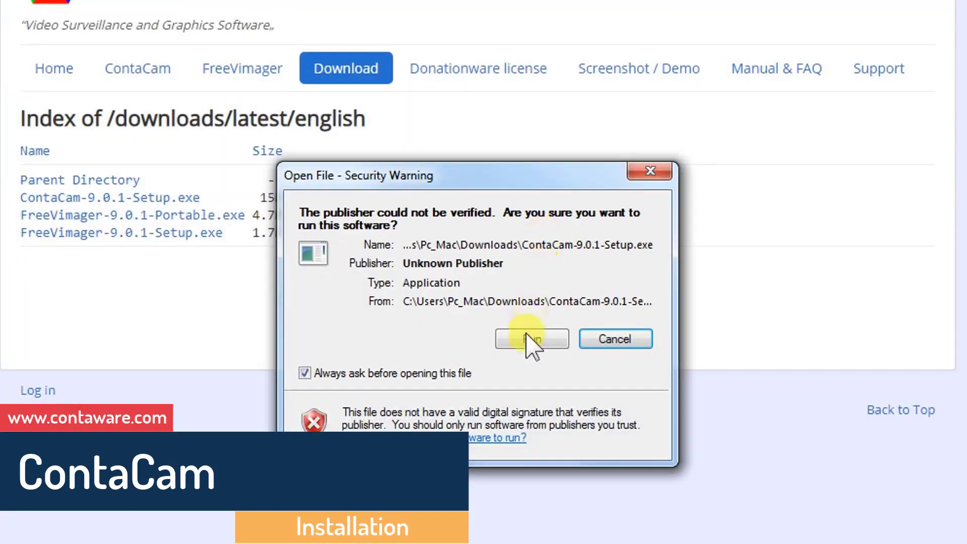
- Run the installer, accept the licence, install with default options, and launch ContaCam 9.0.1
{"action": "left_click", "coordinate": [527, 337]}
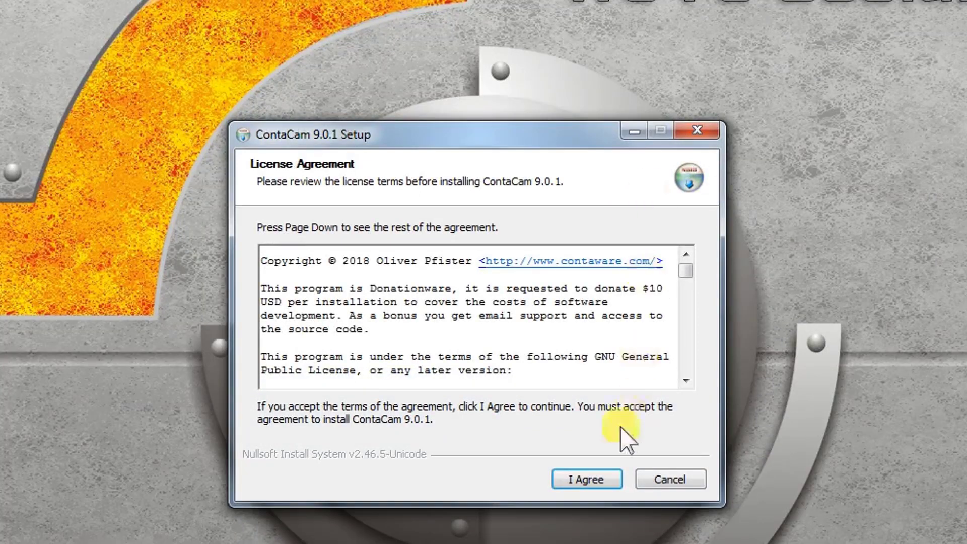
{"action": "left_click", "coordinate": [589, 479]}
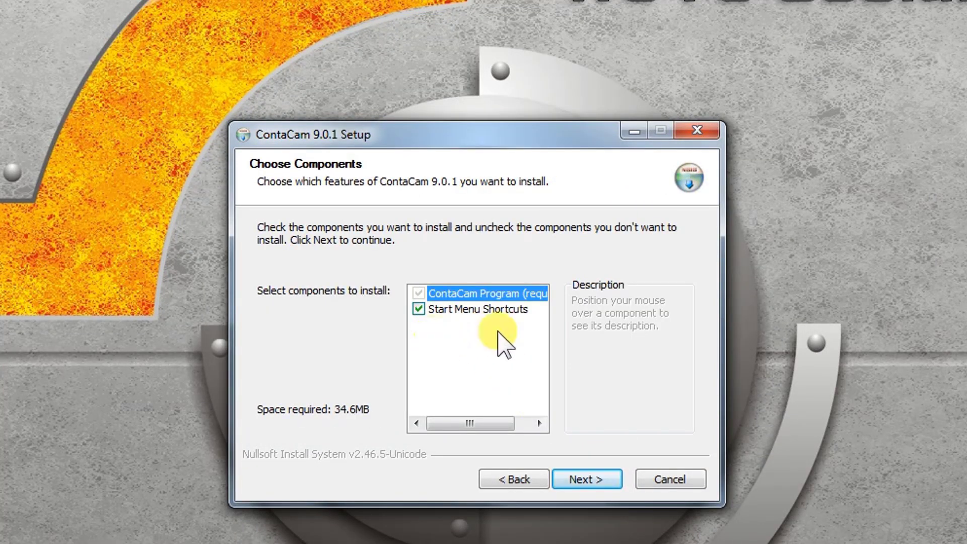
{"action": "left_click", "coordinate": [578, 478]}
{"action": "left_click", "coordinate": [578, 477]}
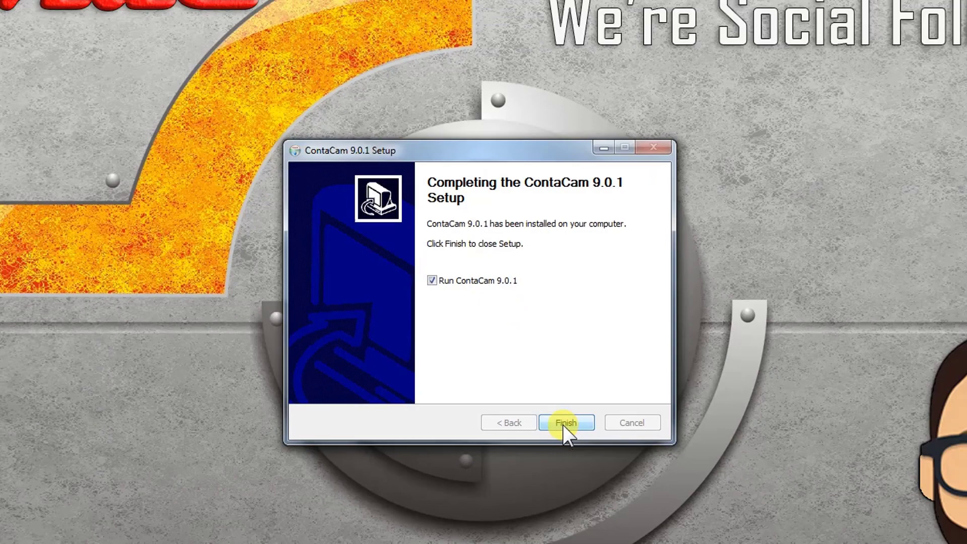
{"action": "left_click", "coordinate": [586, 479]}
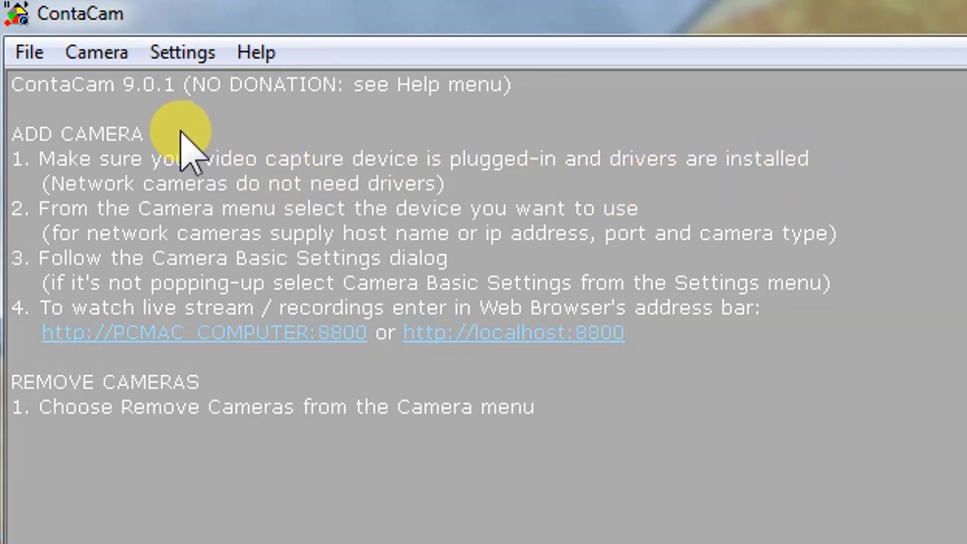
{"action": "left_click", "coordinate": [124, 58]}
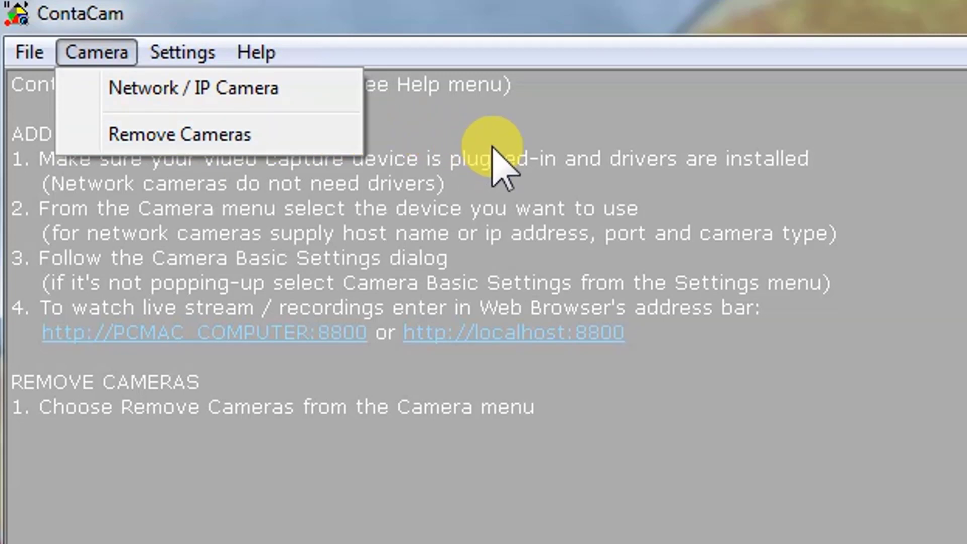
{"action": "left_click", "coordinate": [468, 138]}
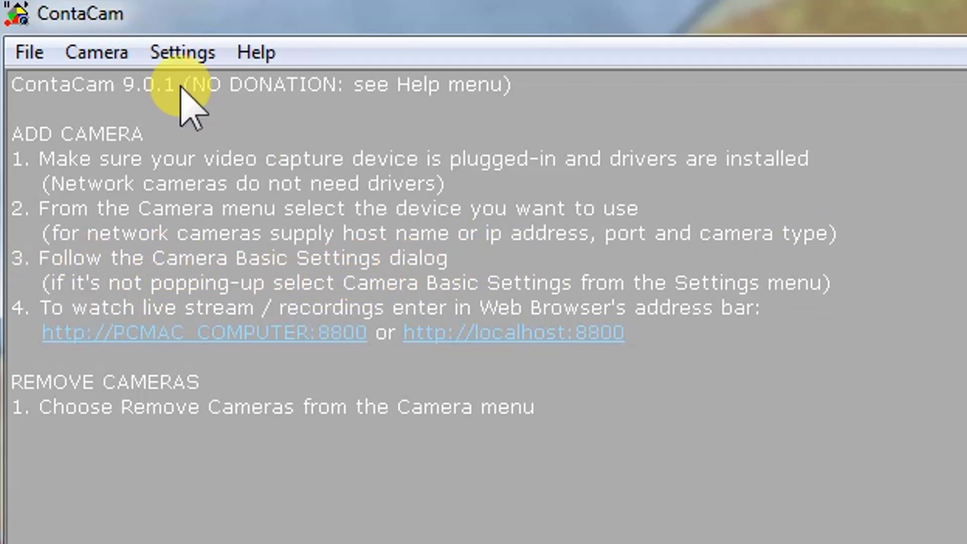
{"action": "left_click", "coordinate": [183, 53]}
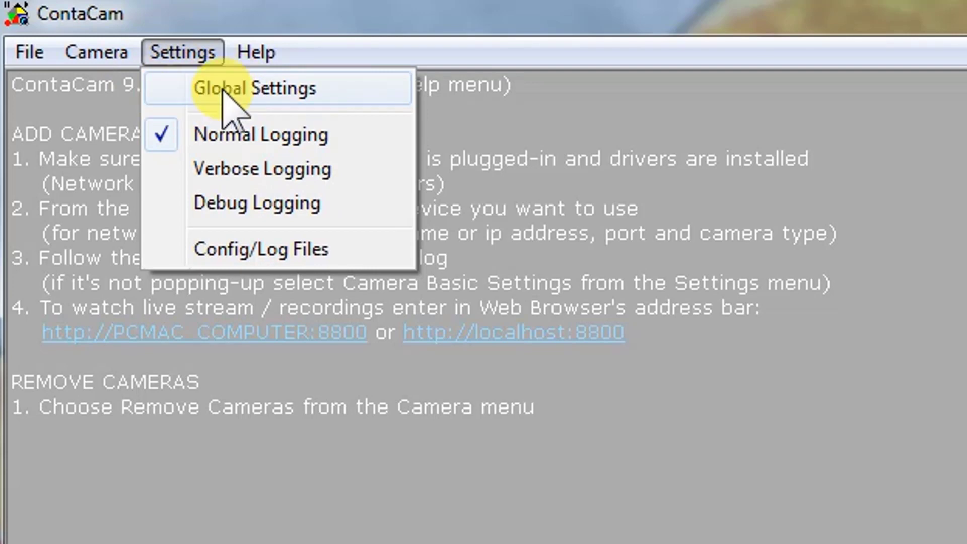
{"action": "left_click", "coordinate": [579, 199]}
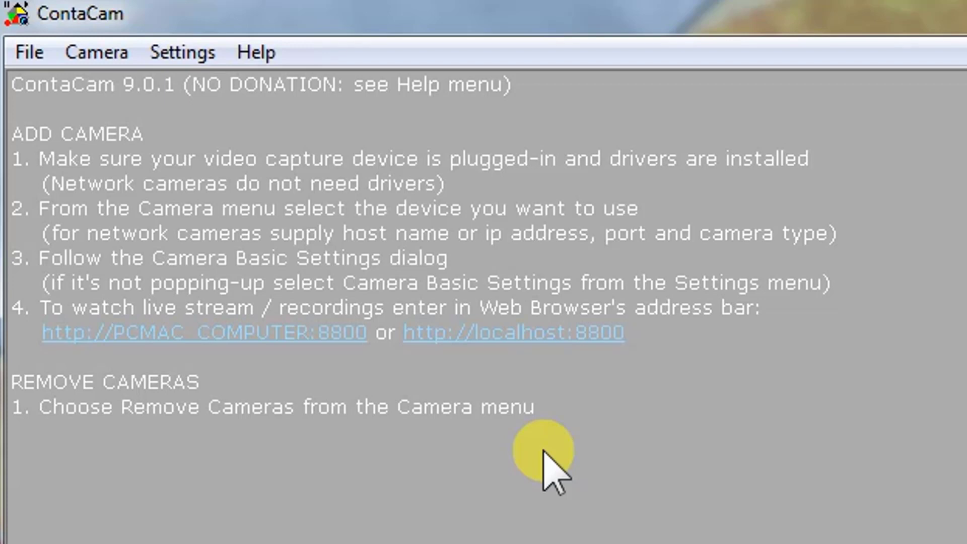
- Add the Vimicro USB 2.0 PC Camera (Venus) from the Camera menu
{"action": "left_click", "coordinate": [116, 53]}
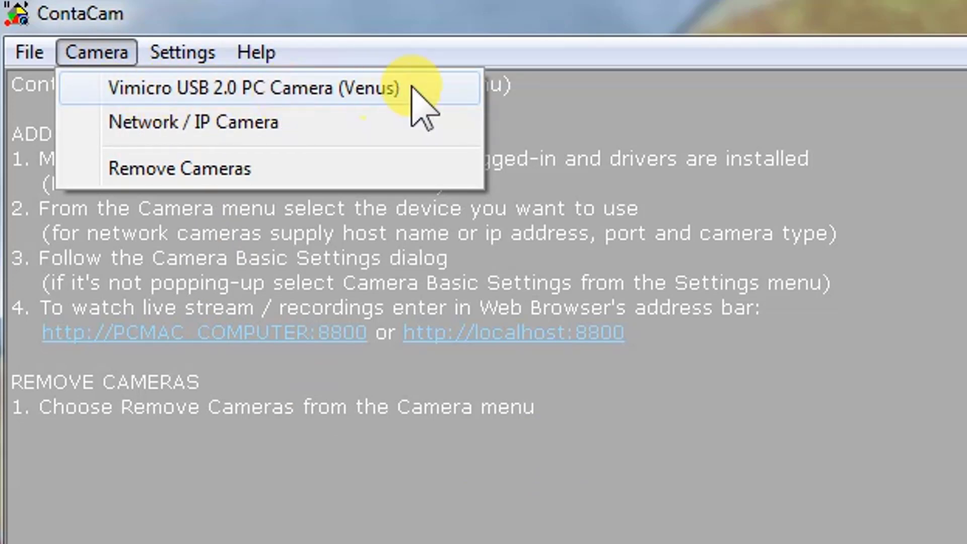
{"action": "left_click", "coordinate": [316, 90]}
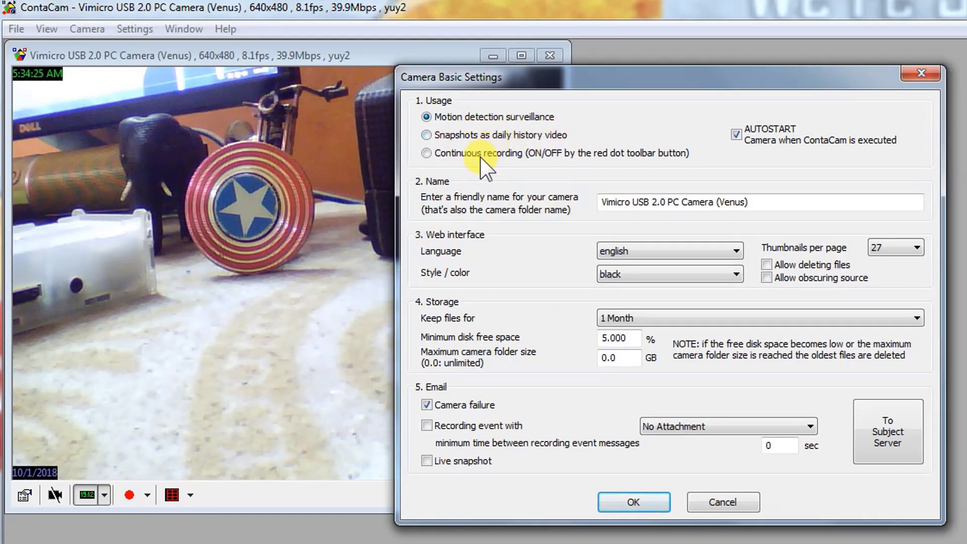
- Rename the camera to USB Camera, keeping english language, 1 Month file retention and No Attachment
{"action": "left_click_drag", "start_coordinate": [772, 207], "coordinate": [572, 216]}
{"action": "type", "text": "USB Camera"}
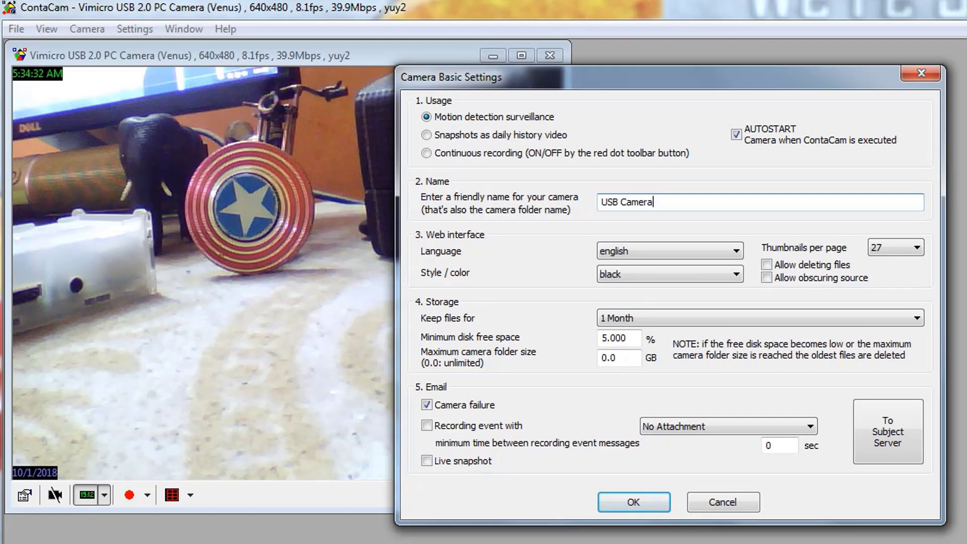
{"action": "left_click", "coordinate": [632, 249]}
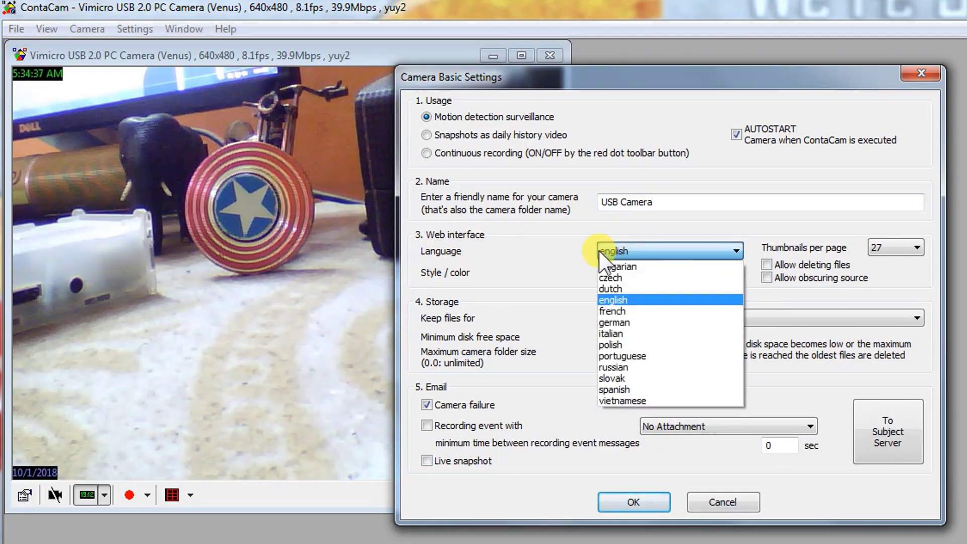
{"action": "left_click", "coordinate": [559, 251]}
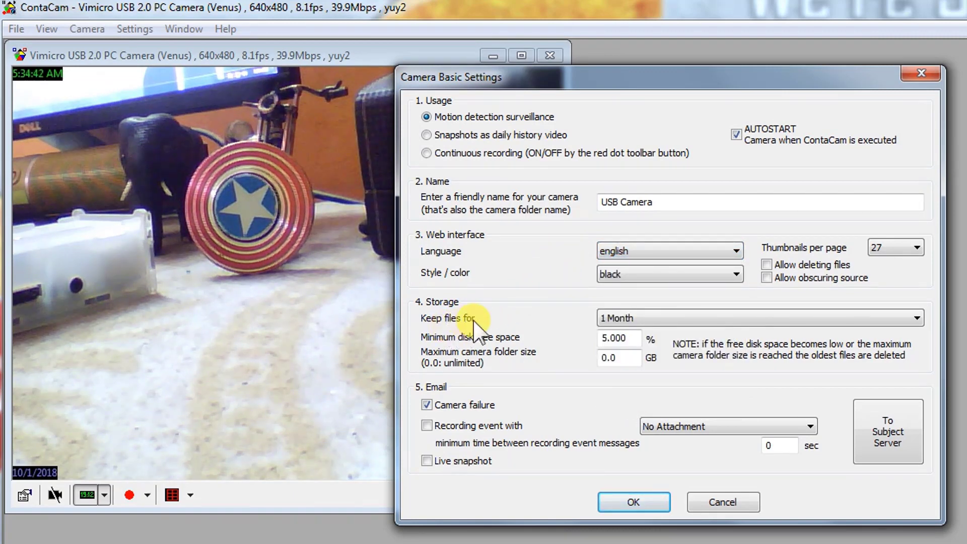
{"action": "left_click", "coordinate": [648, 322]}
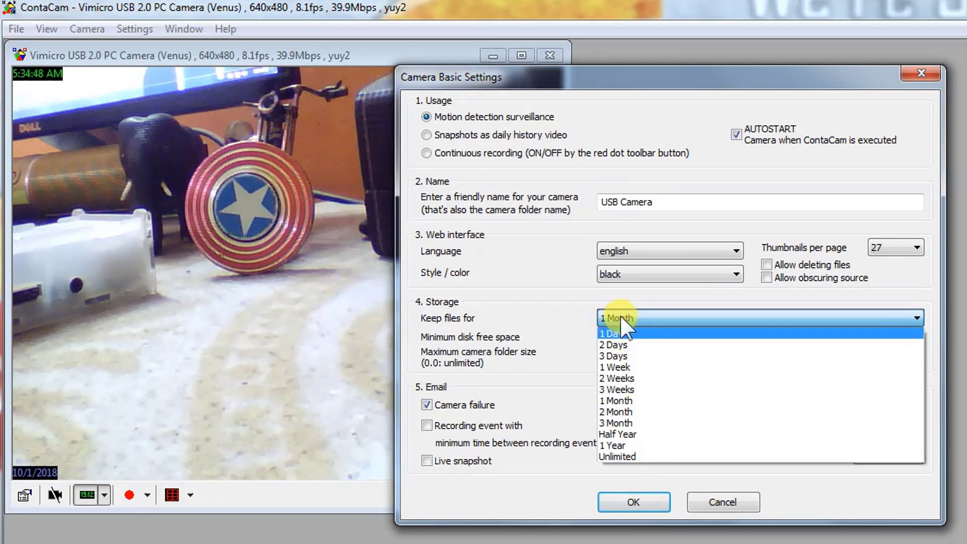
{"action": "left_click", "coordinate": [570, 308]}
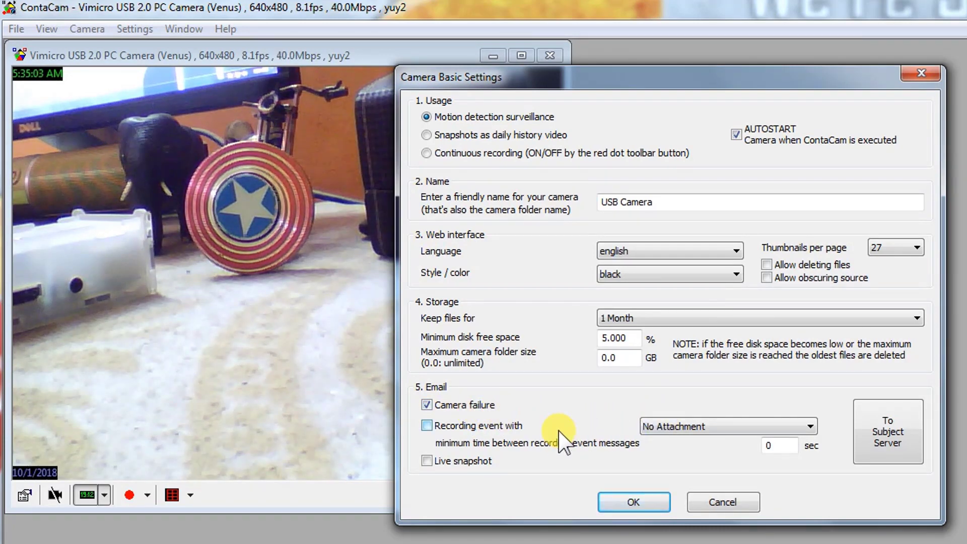
{"action": "left_click", "coordinate": [660, 426]}
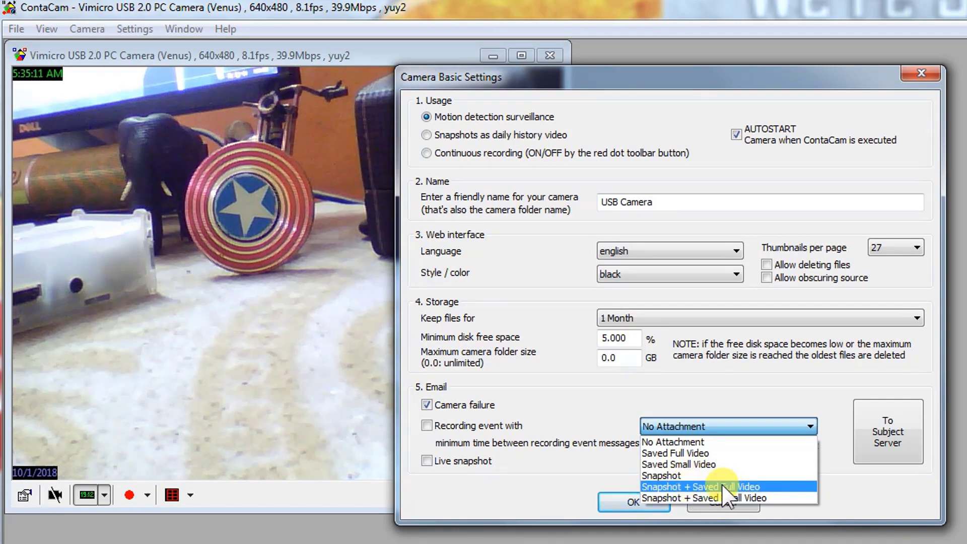
{"action": "left_click", "coordinate": [574, 418]}
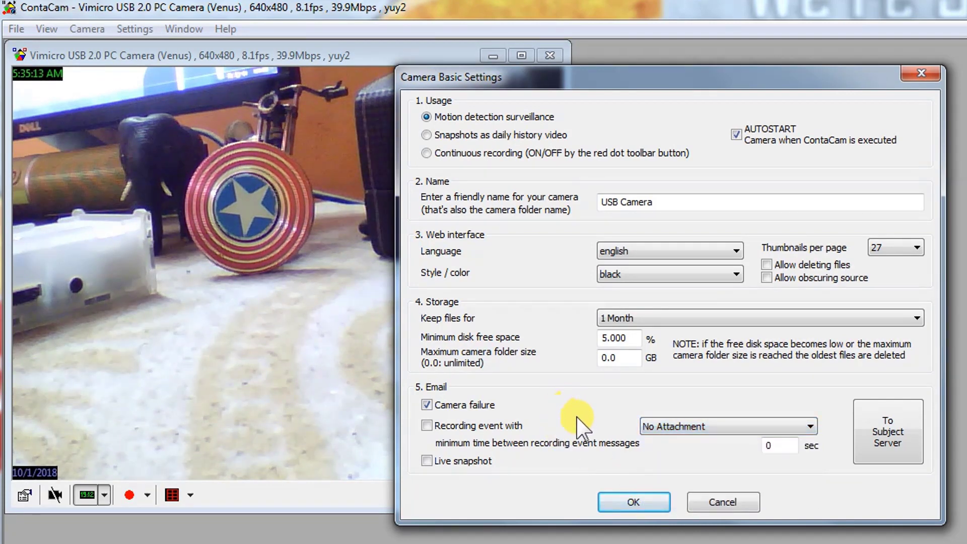
- Review the Email Send Configuration, cancel it unchanged, and confirm the USB Camera basic settings
{"action": "left_click", "coordinate": [887, 433]}
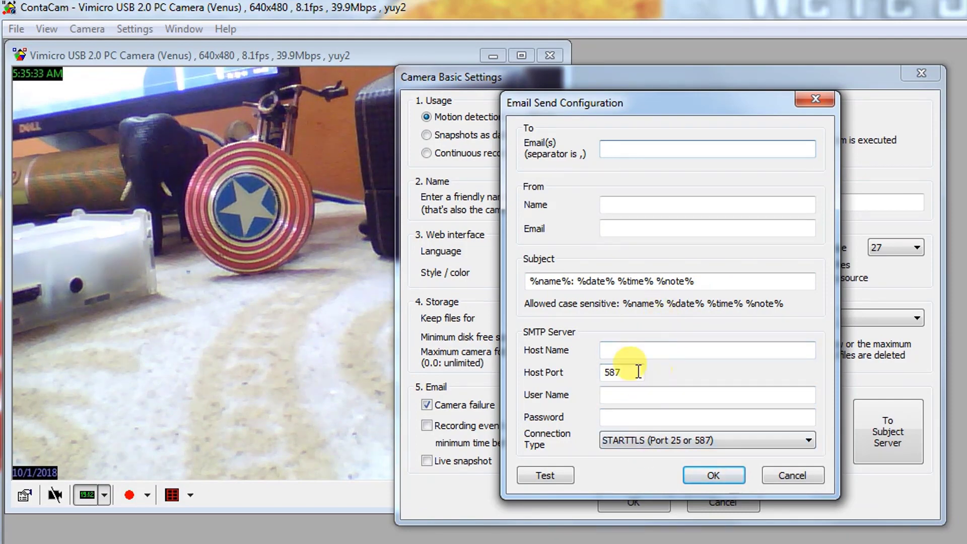
{"action": "left_click", "coordinate": [773, 476]}
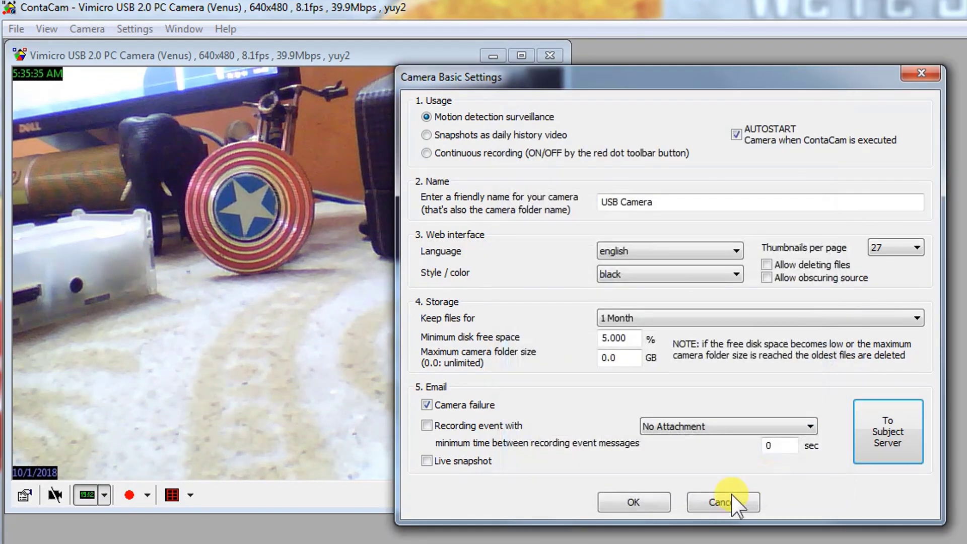
{"action": "left_click", "coordinate": [648, 499]}
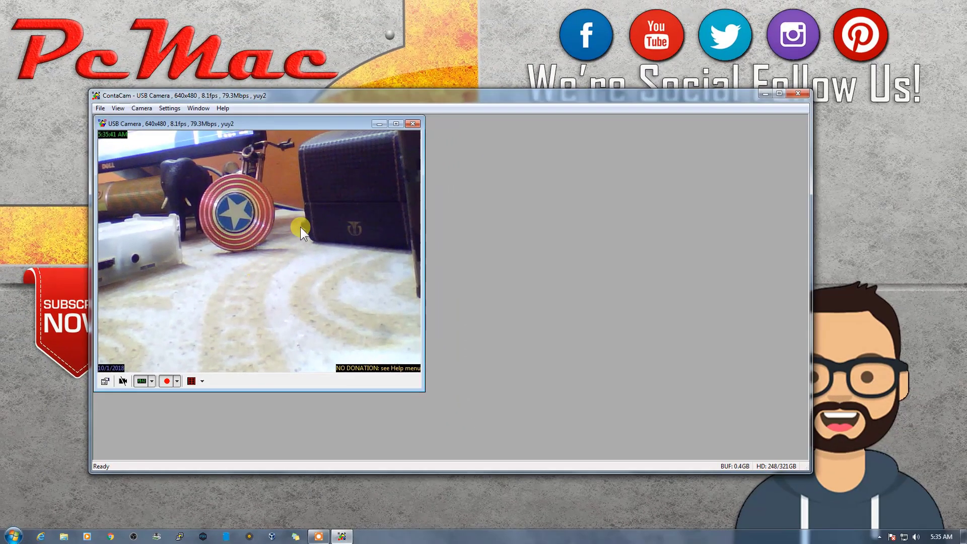
- Toggle the USB Camera feed to full screen and back into its window
{"action": "double_click", "coordinate": [293, 240]}
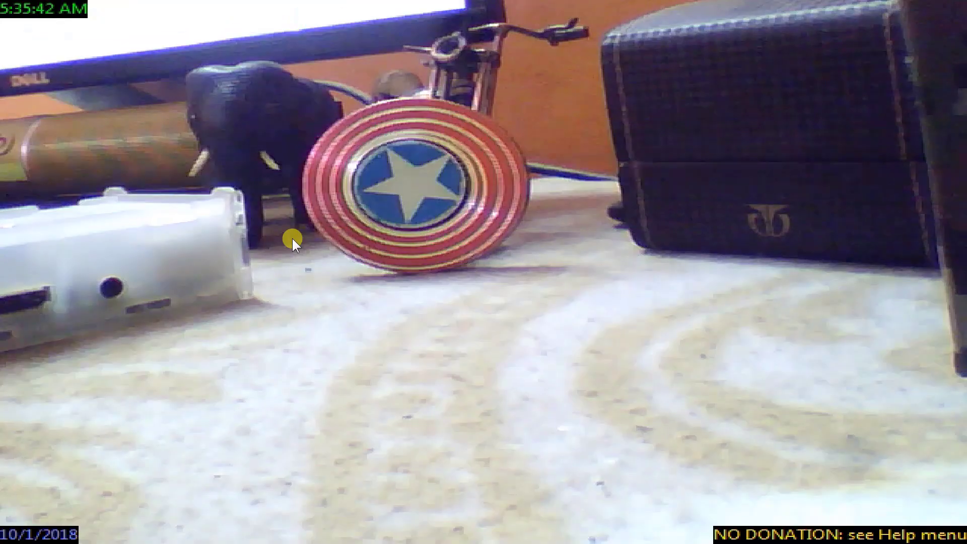
{"action": "double_click", "coordinate": [533, 269]}
{"action": "double_click", "coordinate": [368, 277]}
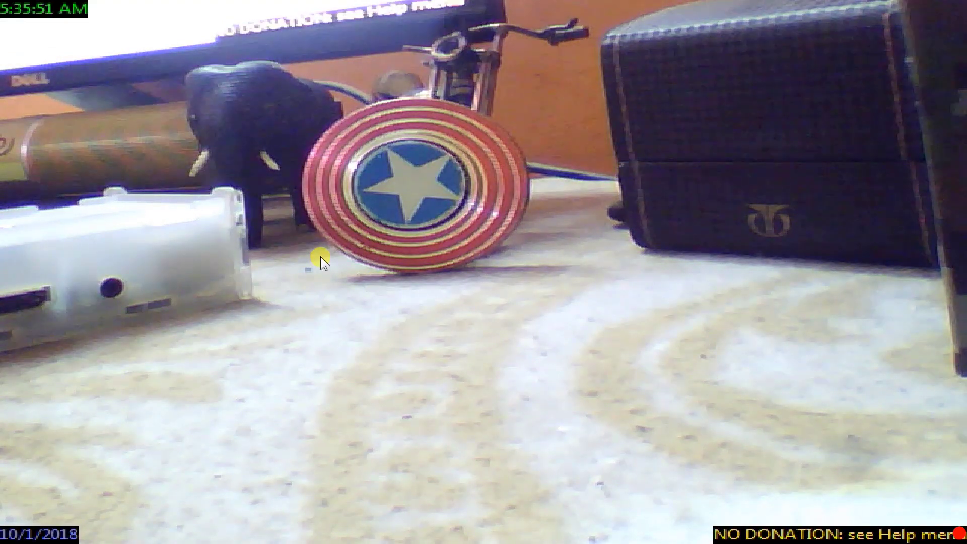
{"action": "double_click", "coordinate": [320, 255]}
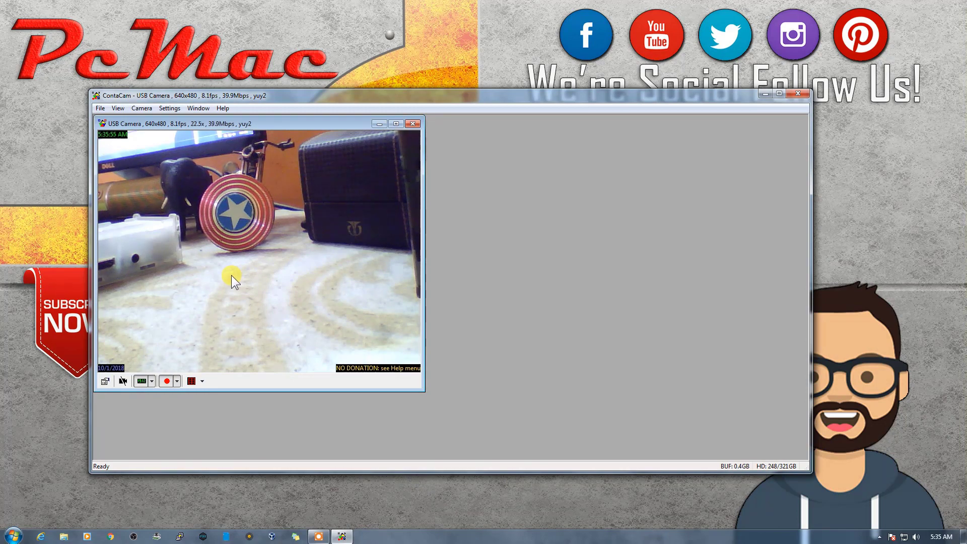
{"action": "left_click", "coordinate": [201, 381]}
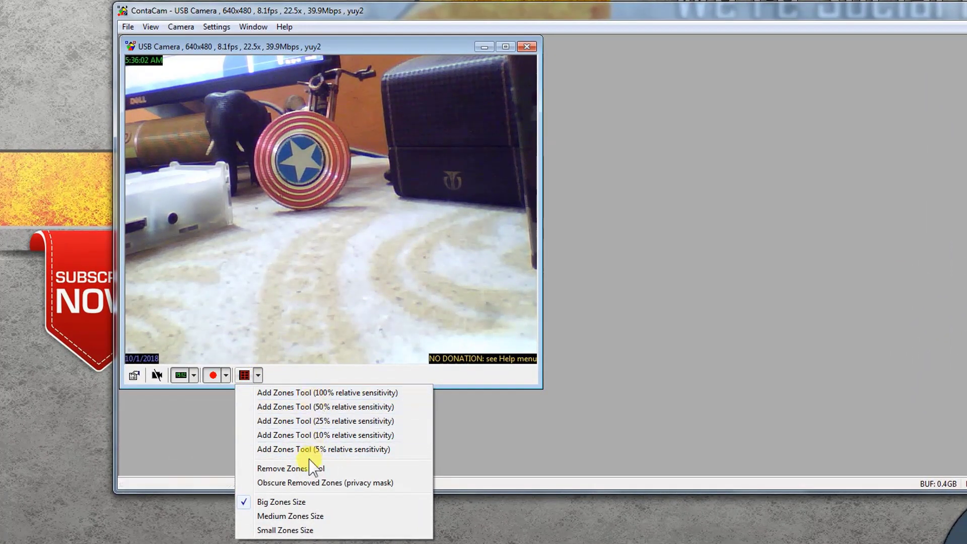
{"action": "left_click", "coordinate": [204, 433]}
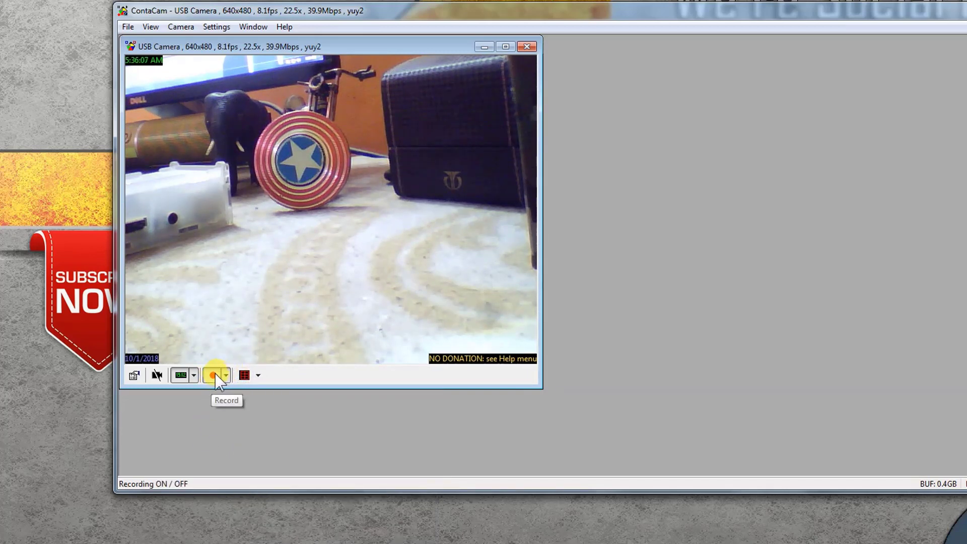
{"action": "left_click", "coordinate": [217, 377]}
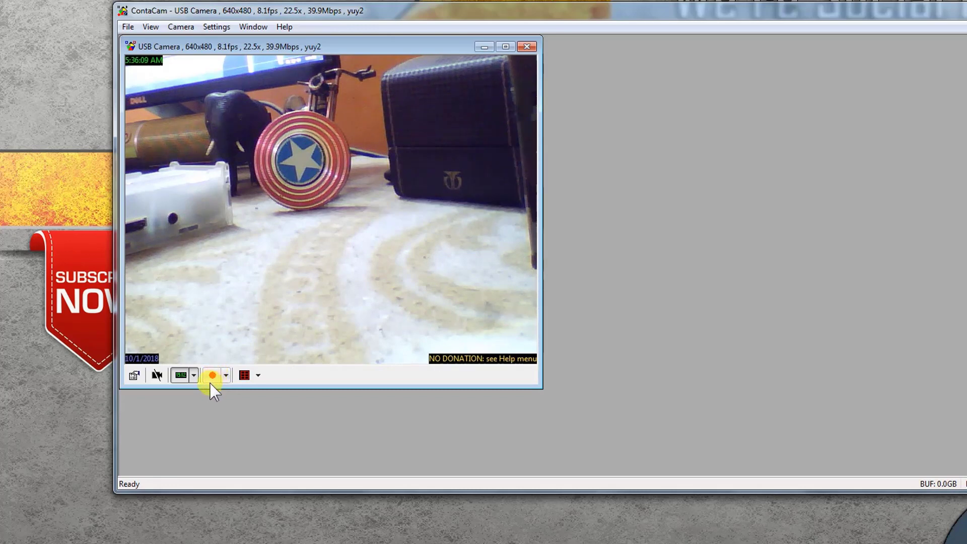
{"action": "left_click", "coordinate": [212, 381]}
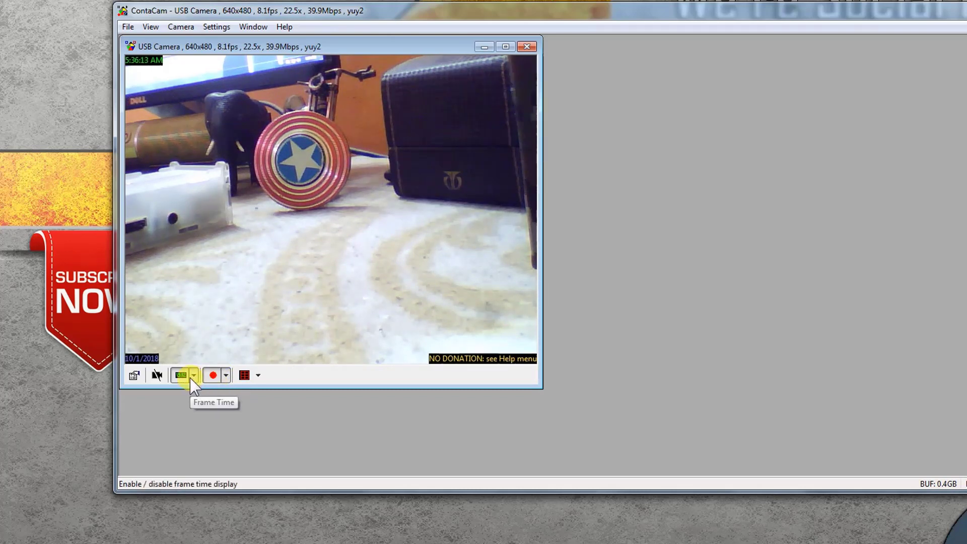
{"action": "left_click", "coordinate": [193, 376]}
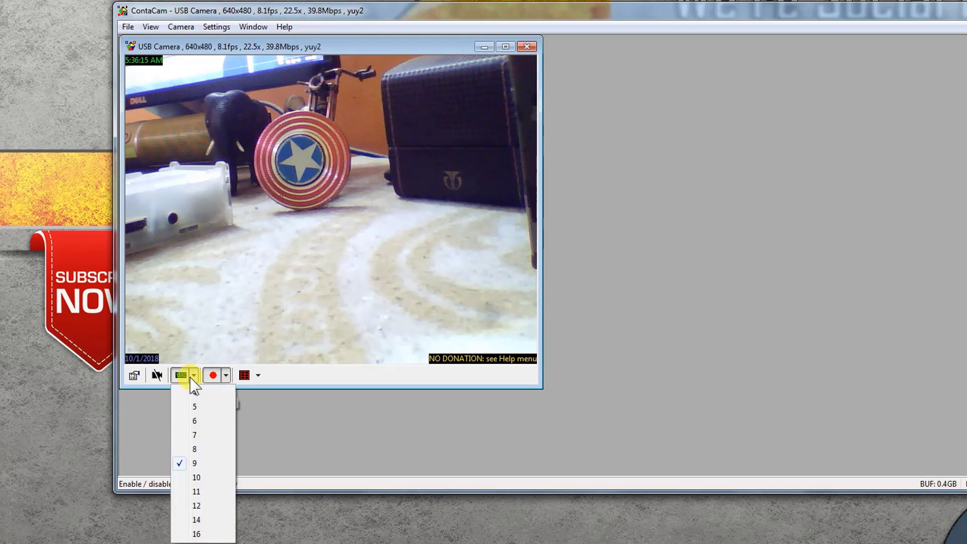
{"action": "left_click", "coordinate": [288, 419]}
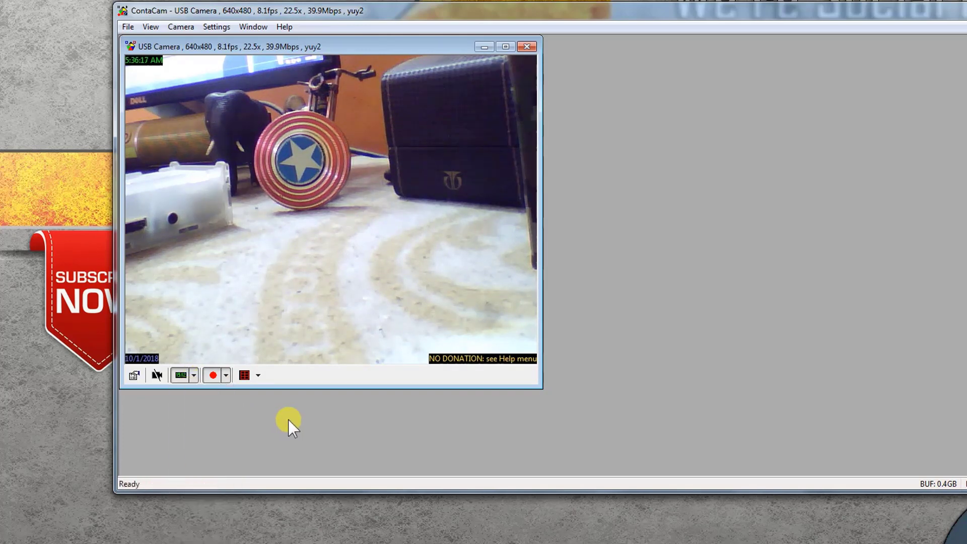
{"action": "left_click", "coordinate": [158, 375]}
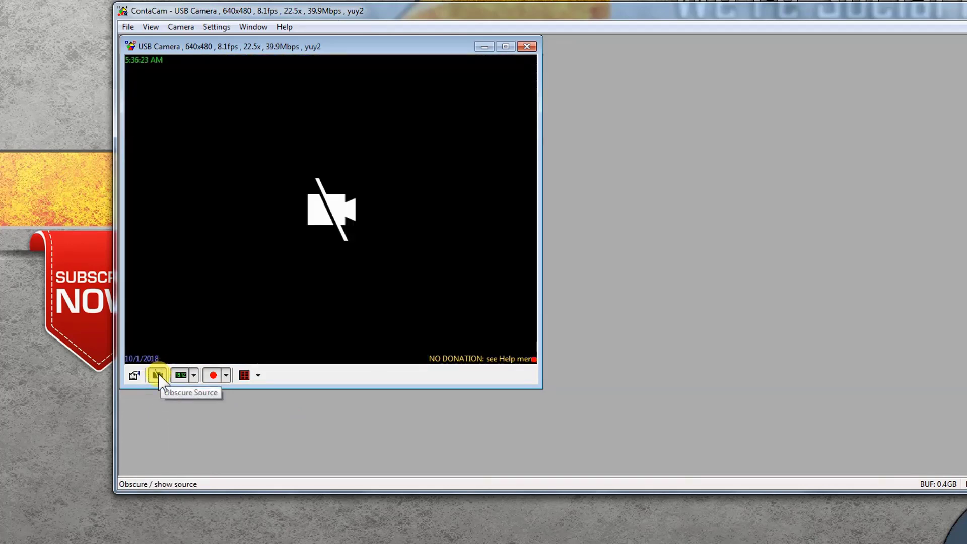
{"action": "left_click", "coordinate": [157, 375]}
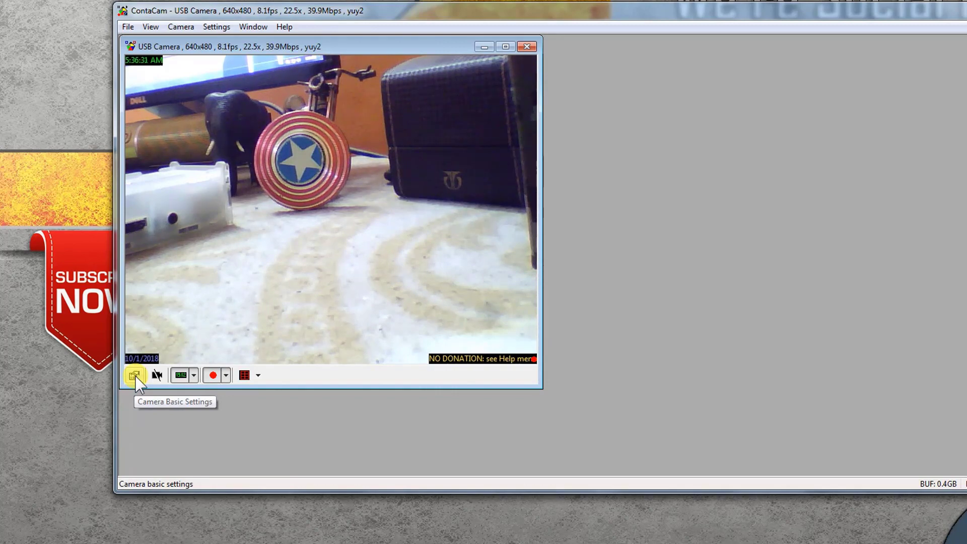
{"action": "left_click", "coordinate": [135, 376]}
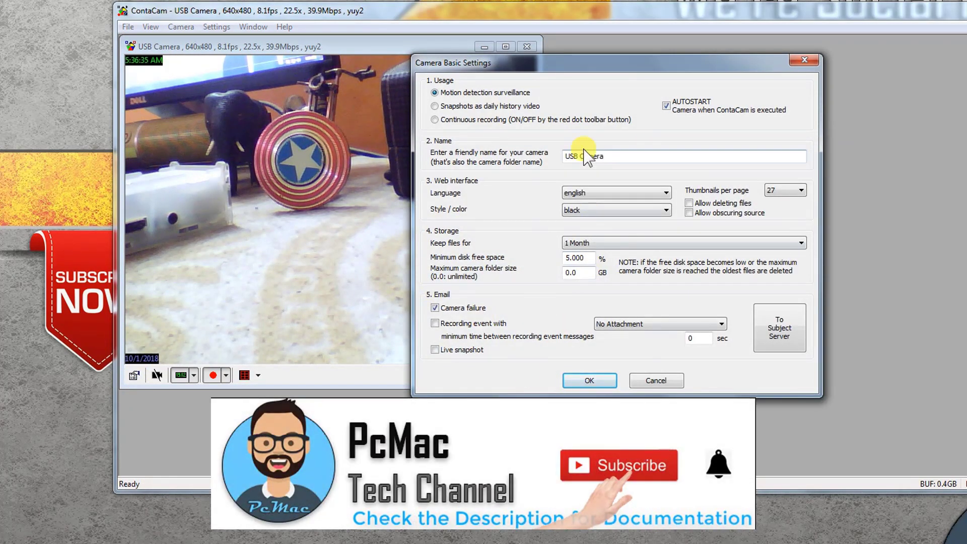
{"action": "left_click", "coordinate": [654, 381]}
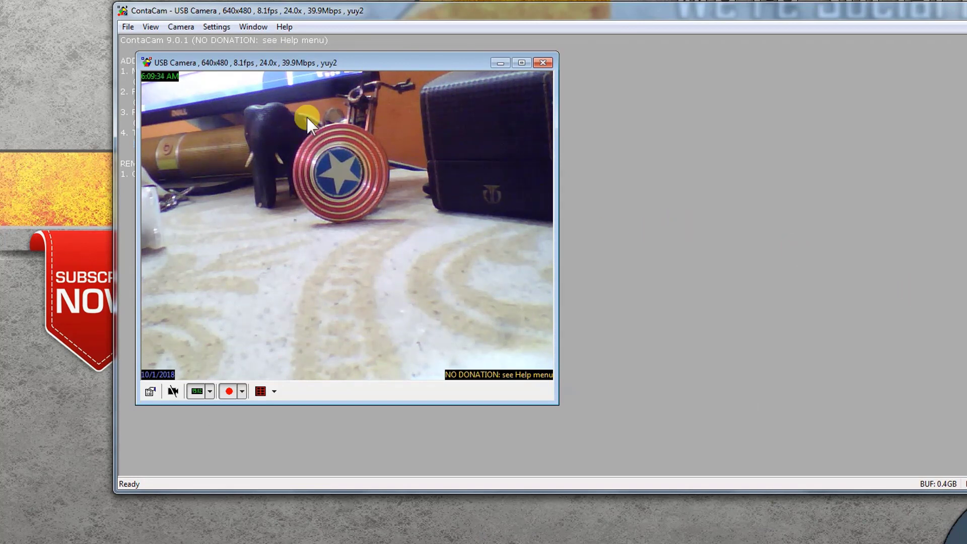
{"action": "left_click", "coordinate": [188, 29]}
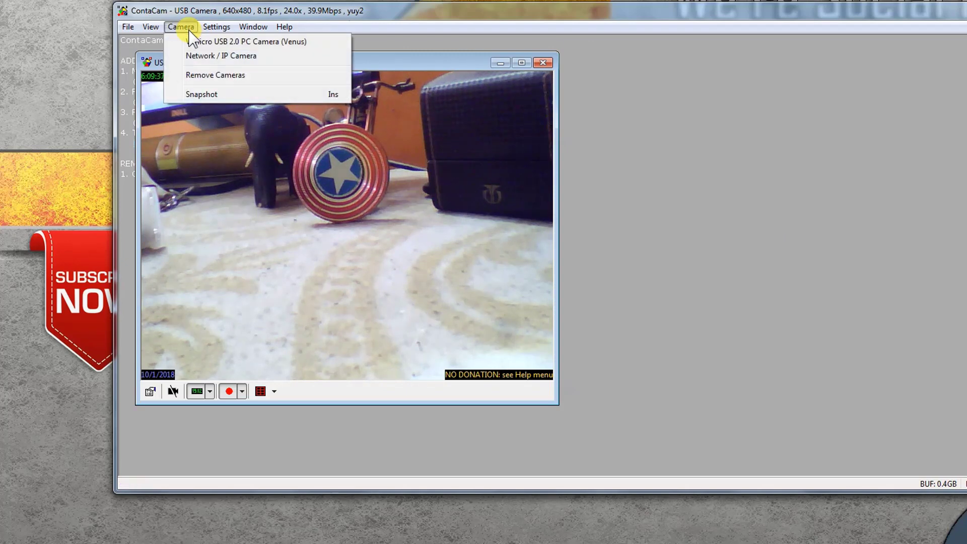
{"action": "left_click", "coordinate": [193, 58]}
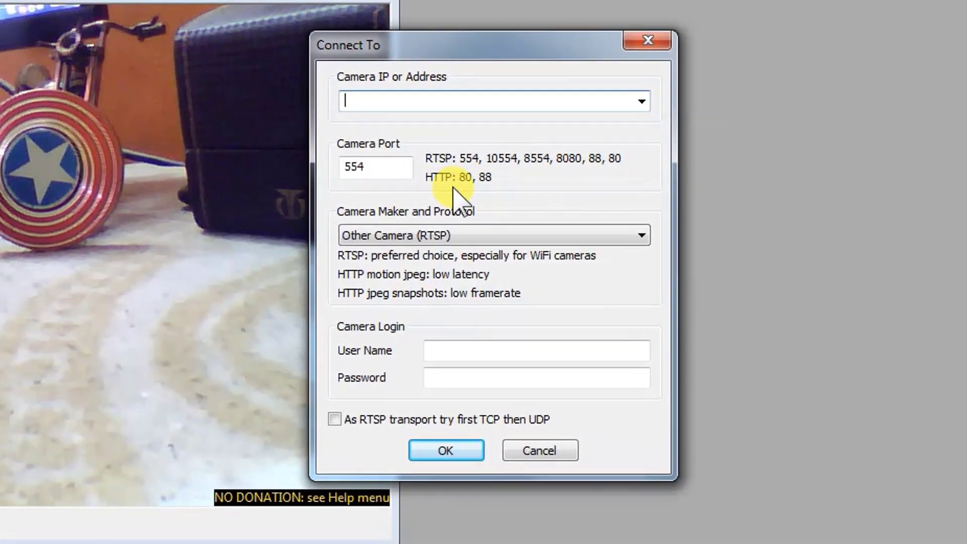
{"action": "type", "text": "http"}
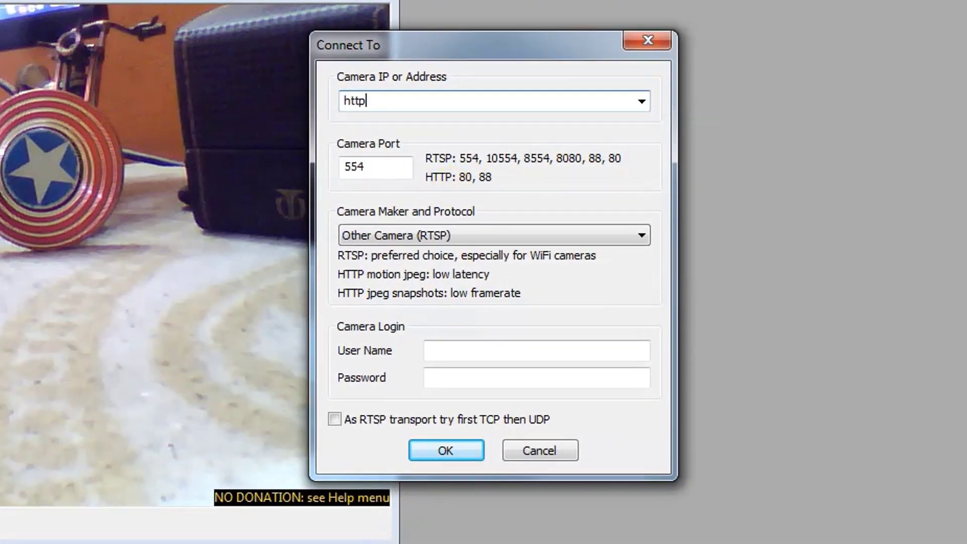
{"action": "type", "text": "://"}
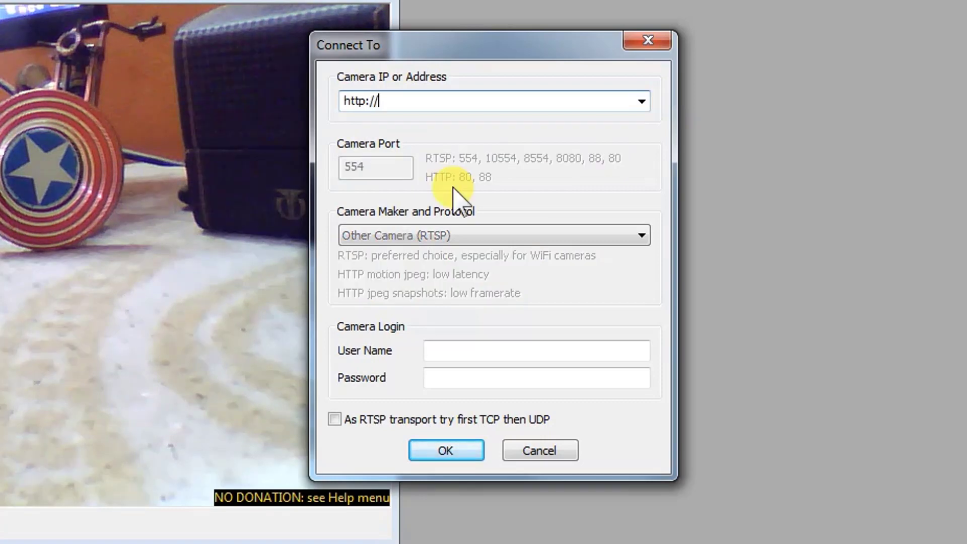
{"action": "type", "text": "192.168.1.98"}
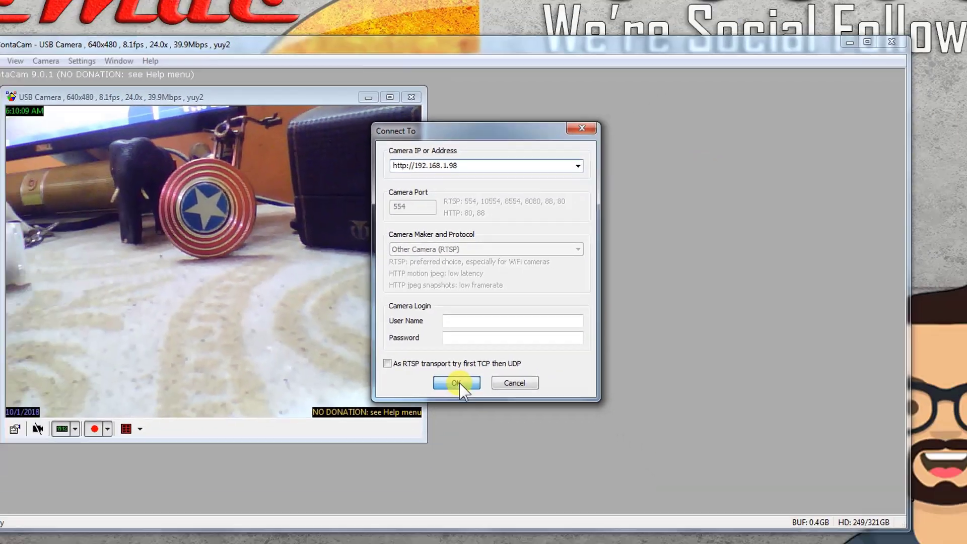
{"action": "left_click", "coordinate": [448, 451]}
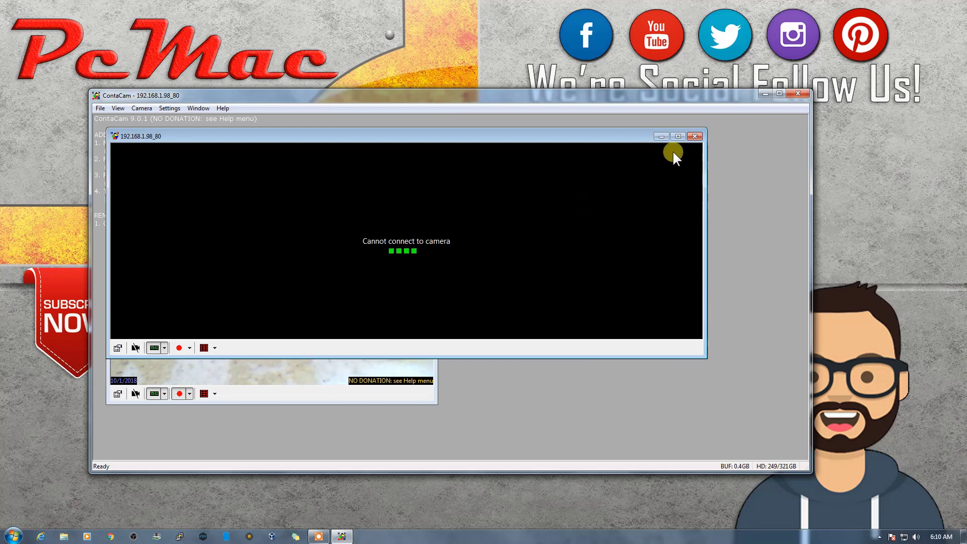
- Close the failed camera window and re-add 192.168.1.98 on port 8080, accepting its basic settings
{"action": "left_click", "coordinate": [694, 136]}
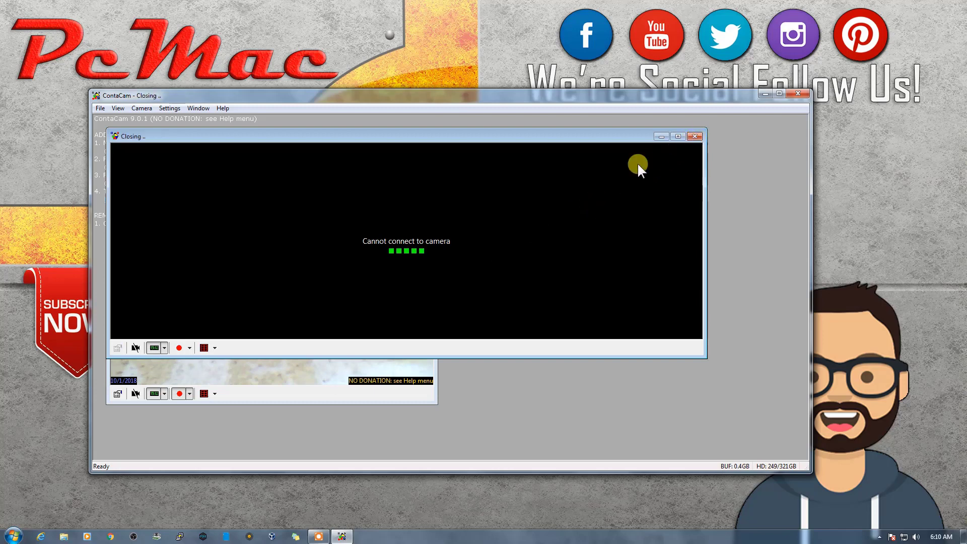
{"action": "left_click", "coordinate": [147, 111]}
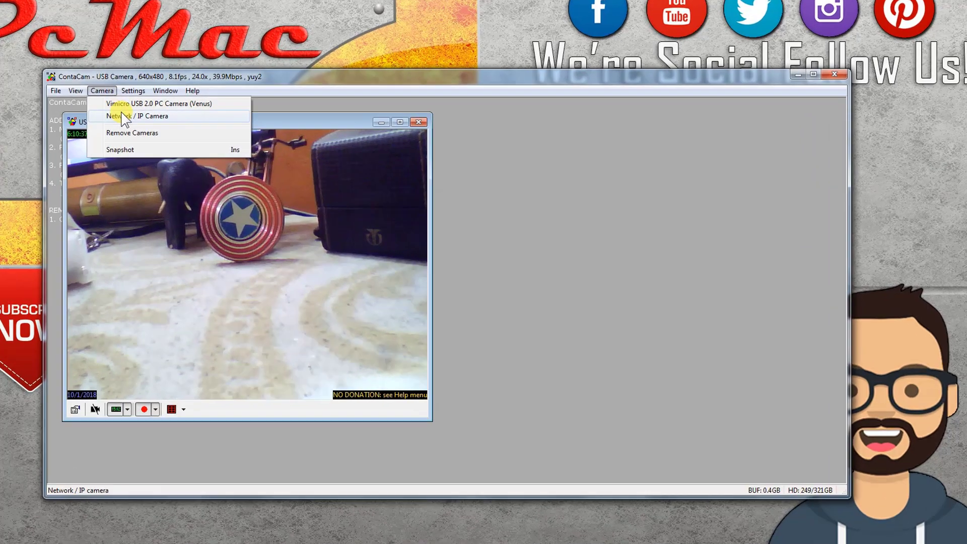
{"action": "left_click", "coordinate": [123, 116]}
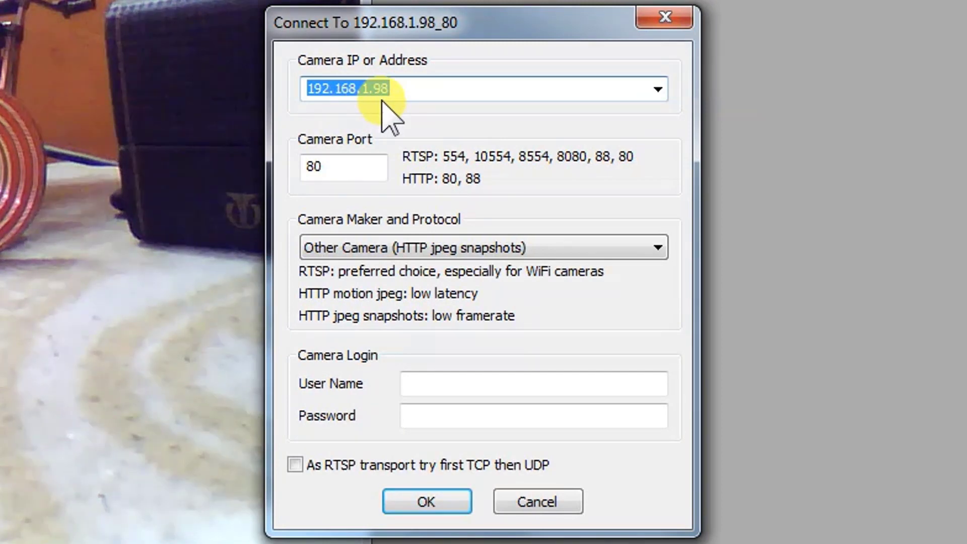
{"action": "left_click", "coordinate": [348, 168]}
{"action": "type", "text": "80"}
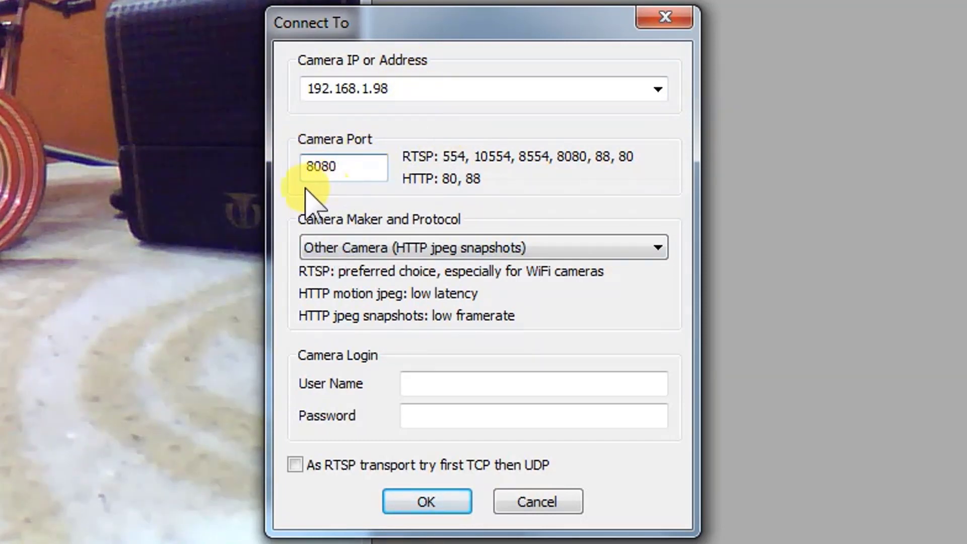
{"action": "left_click", "coordinate": [419, 502]}
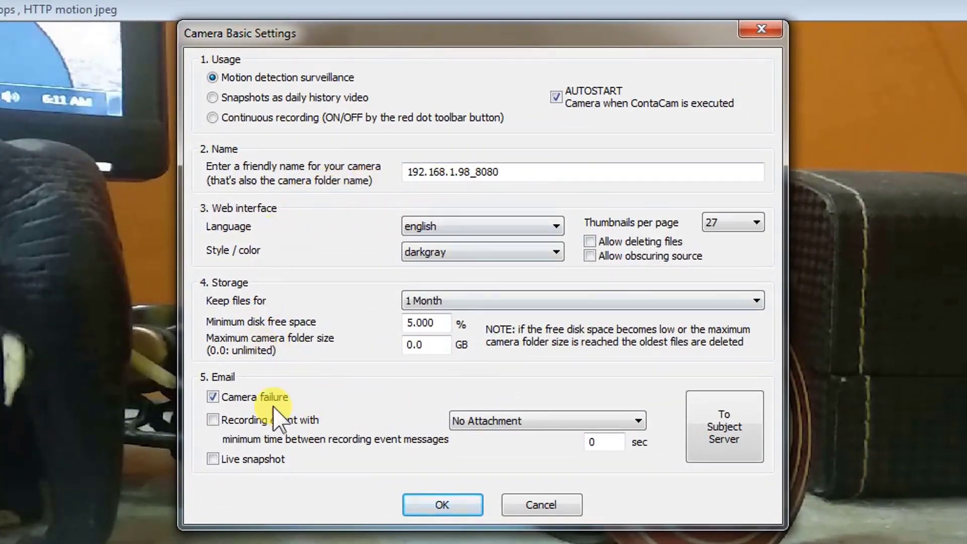
{"action": "left_click", "coordinate": [431, 503]}
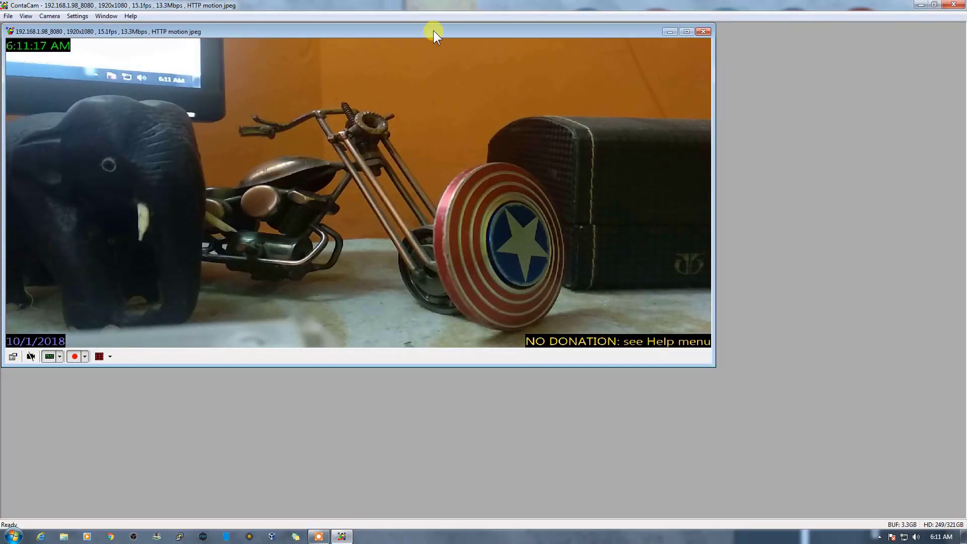
- Place the network camera window beside the USB camera window and enlarge both views
{"action": "left_click_drag", "start_coordinate": [433, 30], "coordinate": [611, 48]}
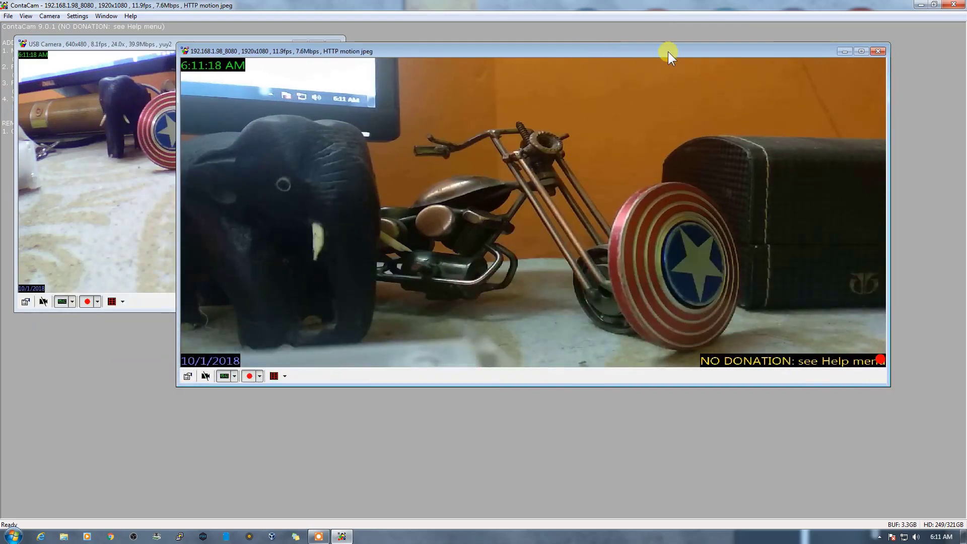
{"action": "left_click", "coordinate": [863, 56]}
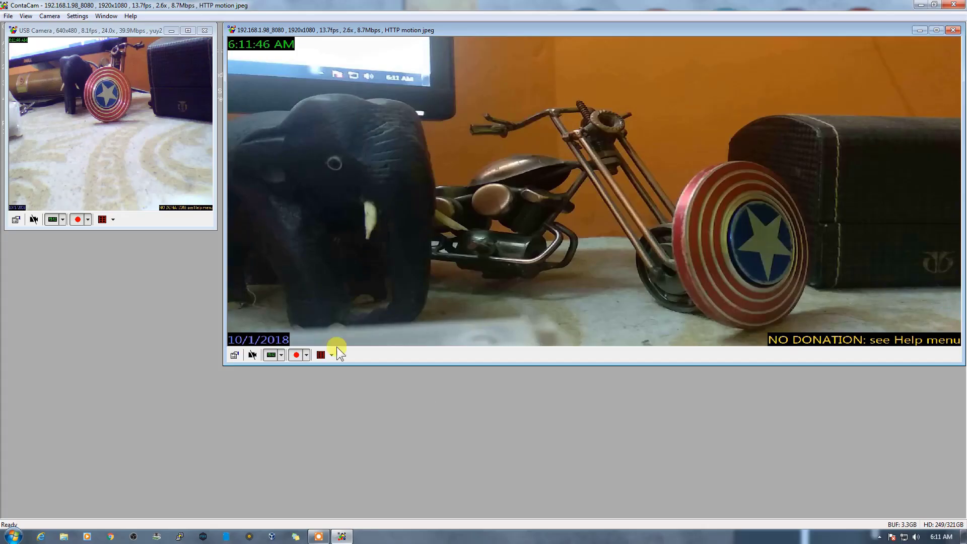
{"action": "left_click_drag", "start_coordinate": [215, 233], "coordinate": [223, 233]}
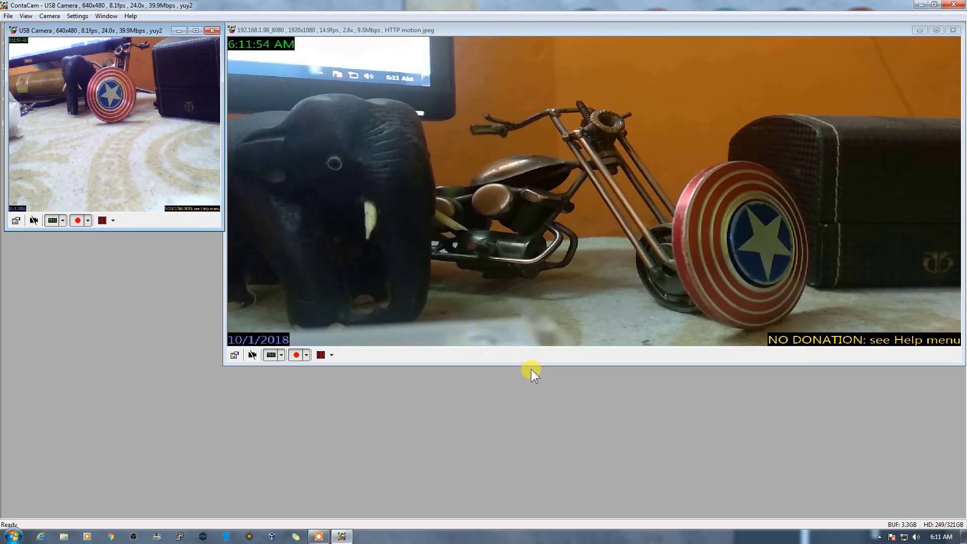
{"action": "left_click_drag", "start_coordinate": [533, 363], "coordinate": [522, 408]}
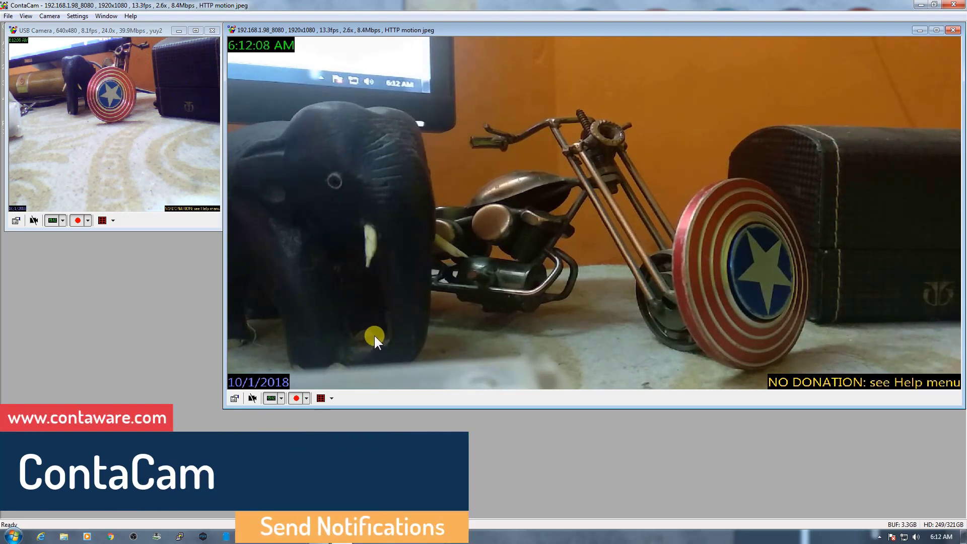
- In the camera's basic settings, enable recording-event email alerts with a Snapshot attachment and a 10 sec minimum interval
{"action": "left_click", "coordinate": [234, 398]}
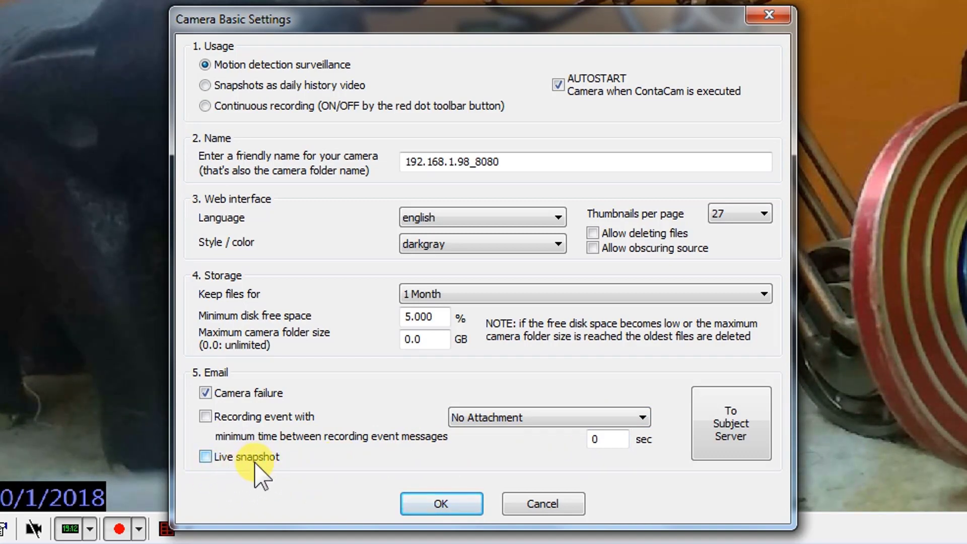
{"action": "left_click", "coordinate": [205, 416]}
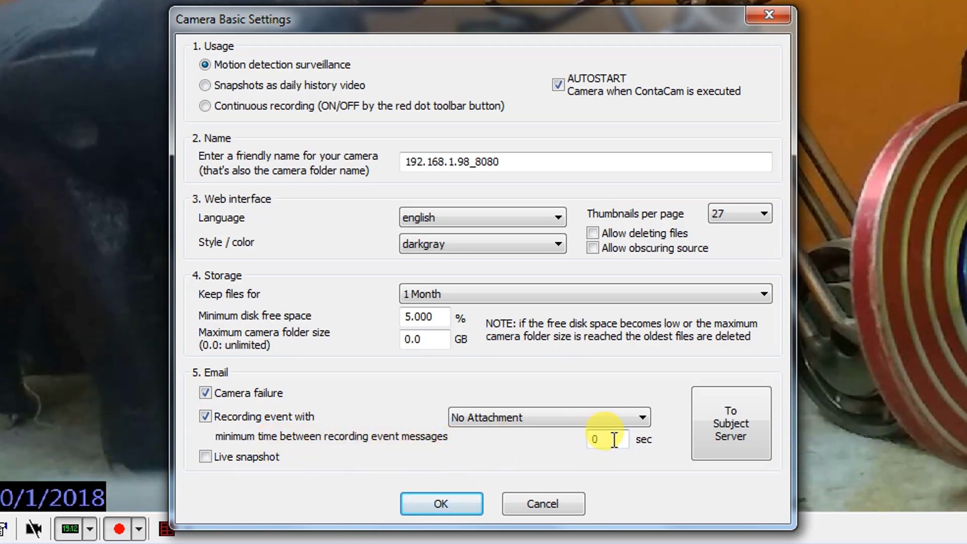
{"action": "left_click_drag", "start_coordinate": [615, 439], "coordinate": [578, 442]}
{"action": "type", "text": "10"}
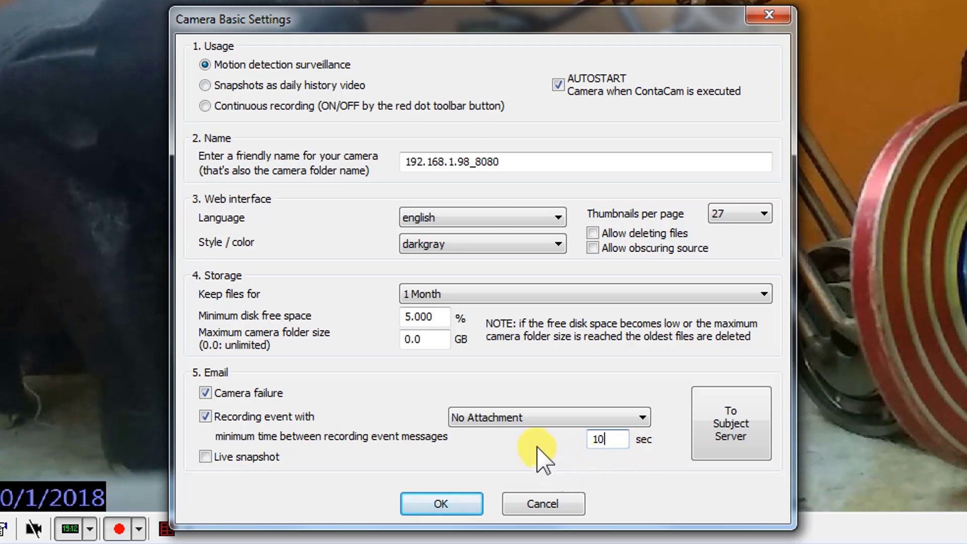
{"action": "left_click", "coordinate": [524, 422]}
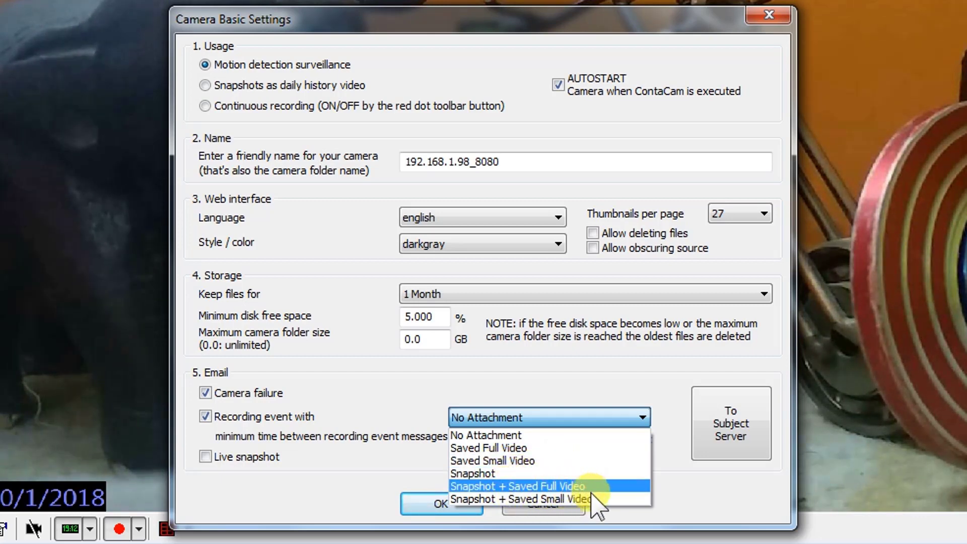
{"action": "left_click", "coordinate": [506, 478]}
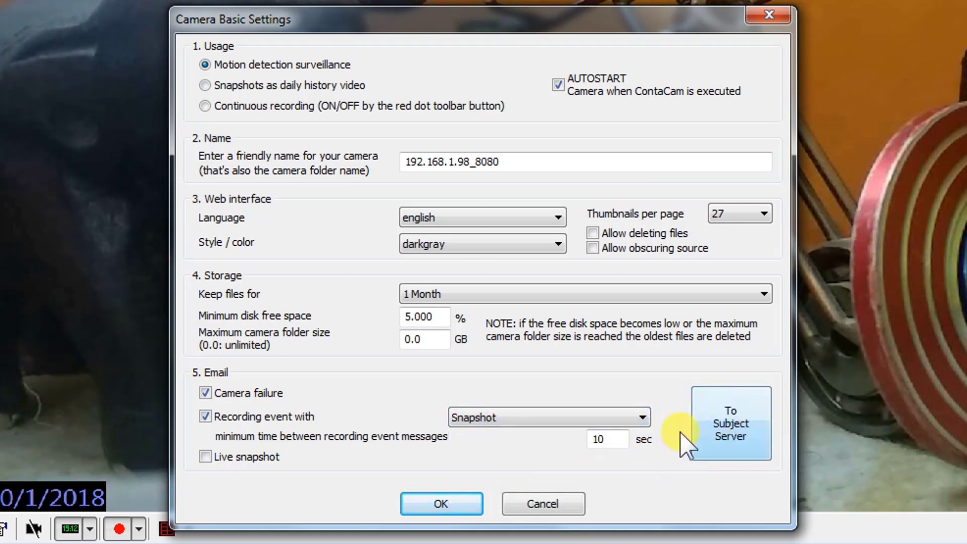
- Bring up the Email Send Configuration holding the Gmail SMTP settings (smtp.gmail.com, port 587, STARTTLS)
{"action": "left_click", "coordinate": [721, 432]}
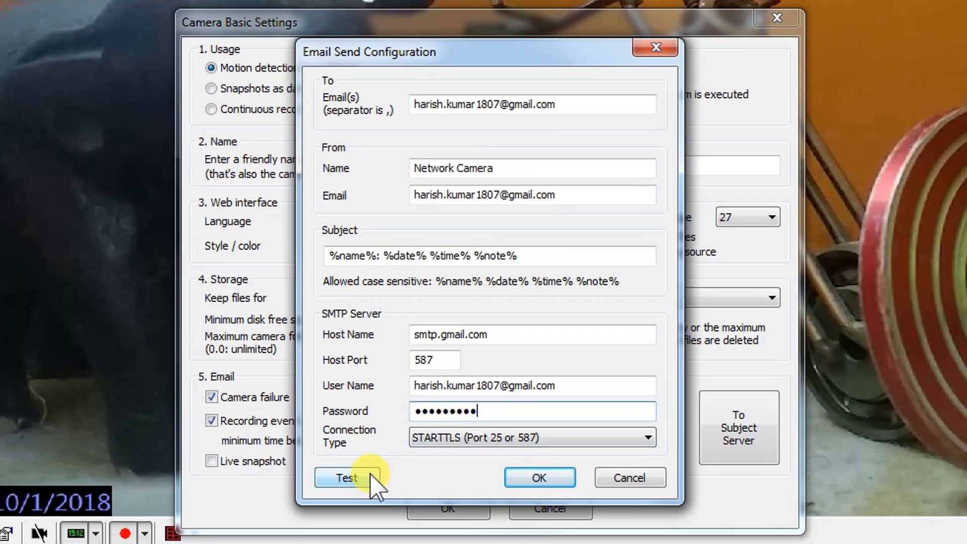
- Send a test alert email, then accept the email configuration and camera settings
{"action": "left_click", "coordinate": [370, 475]}
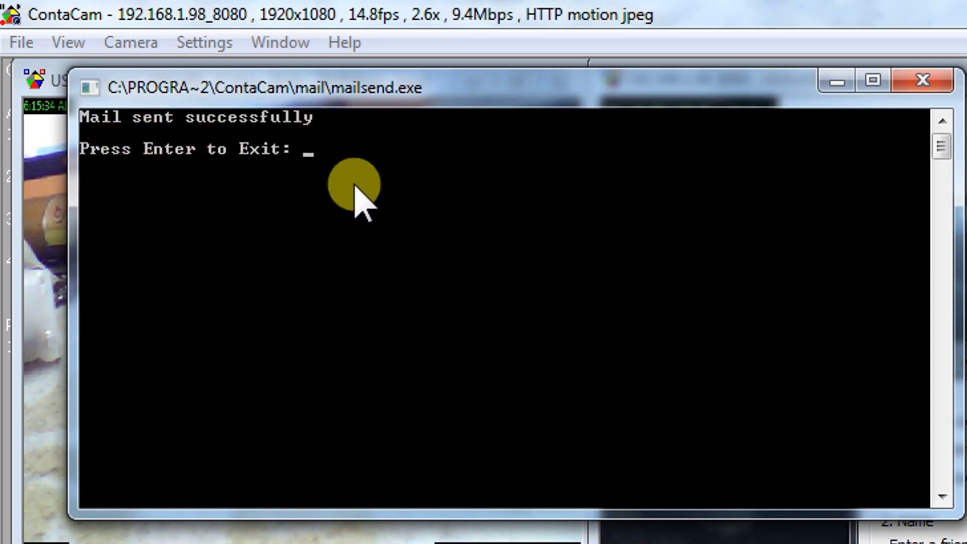
{"action": "key", "text": "Return"}
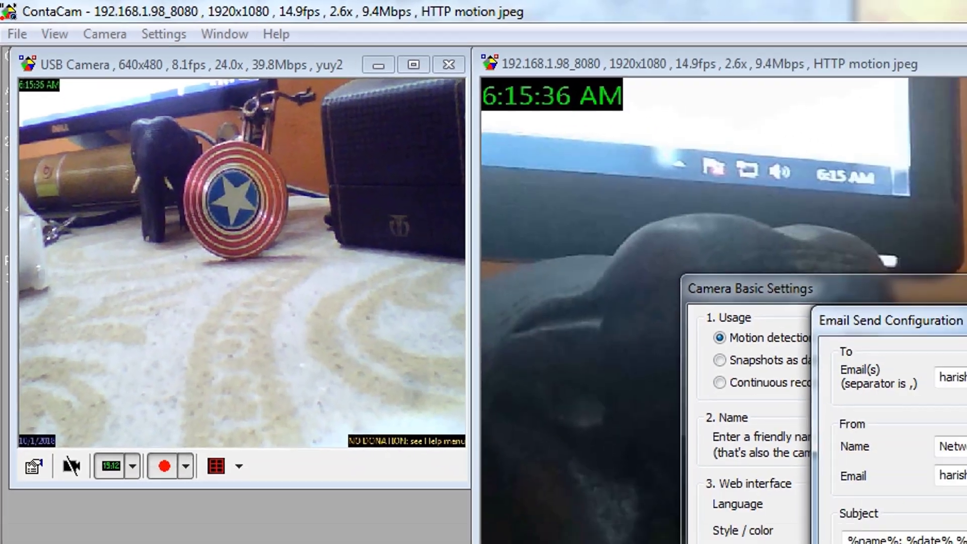
{"action": "left_click", "coordinate": [529, 383]}
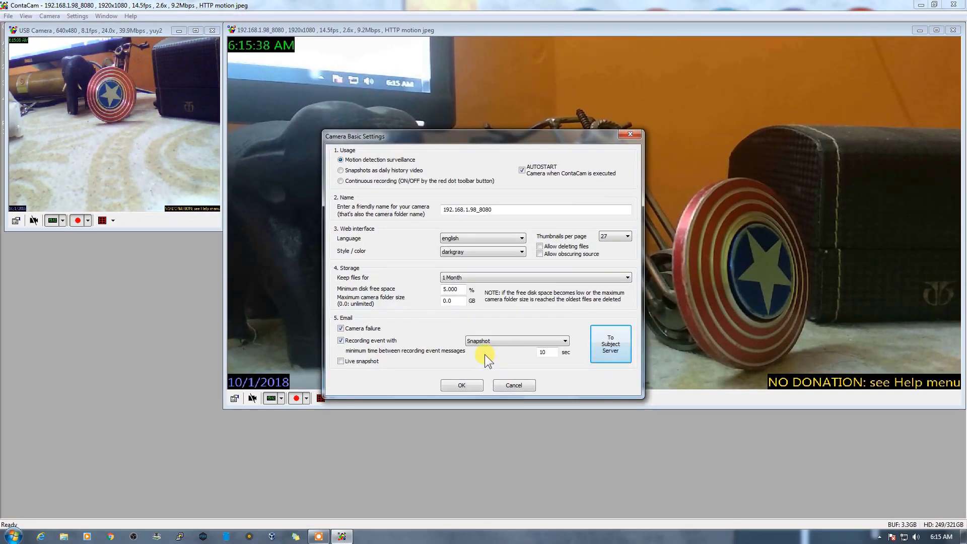
{"action": "left_click", "coordinate": [472, 382]}
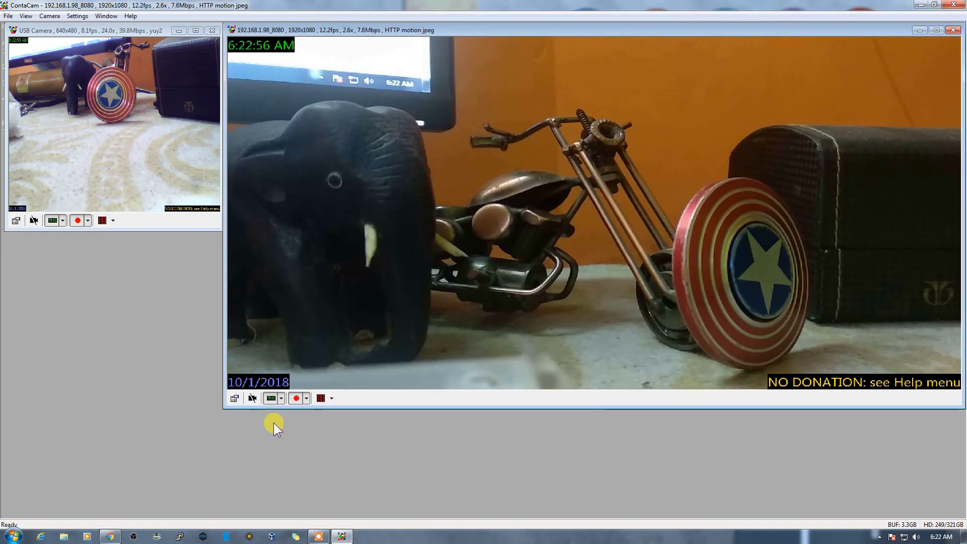
- Reopen the camera's basic settings and confirm the saved email send configuration
{"action": "left_click", "coordinate": [235, 399]}
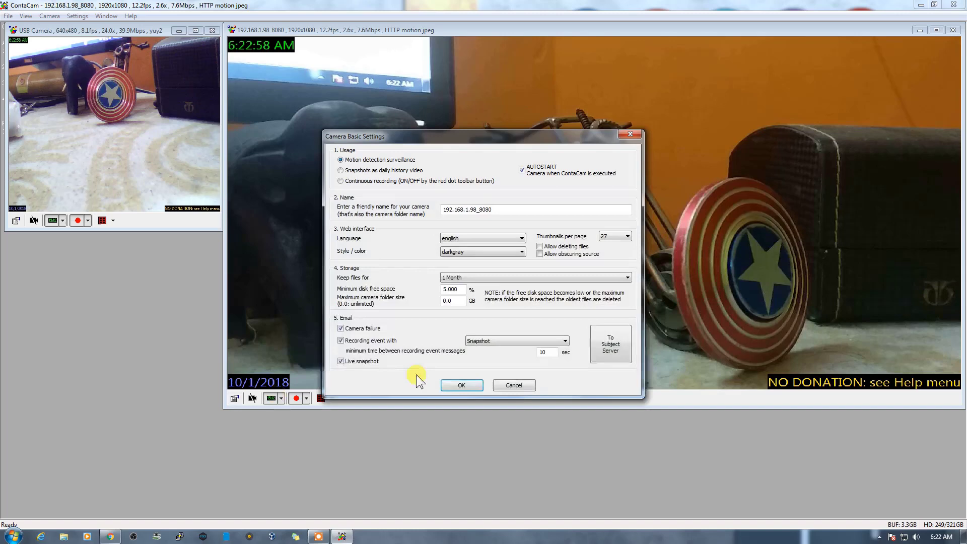
{"action": "left_click", "coordinate": [591, 340]}
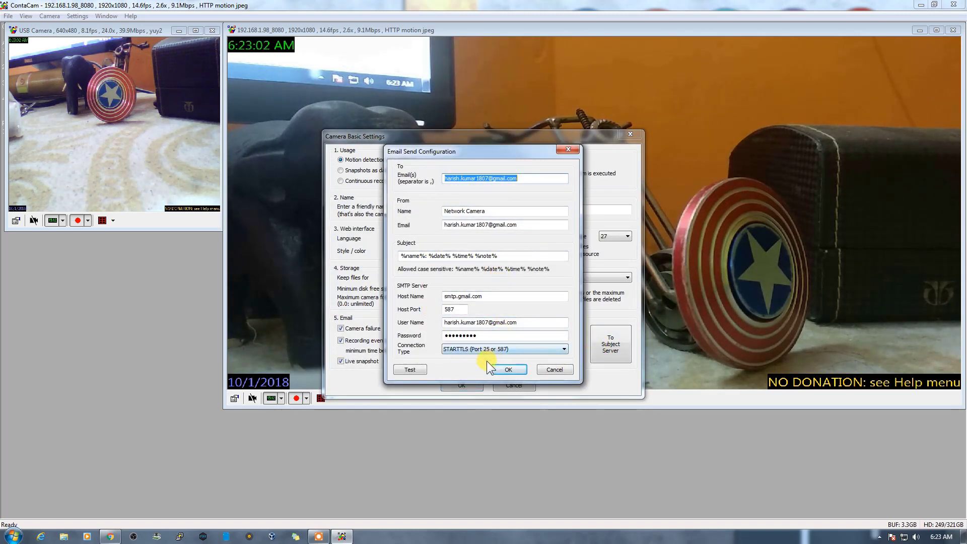
{"action": "left_click", "coordinate": [498, 367]}
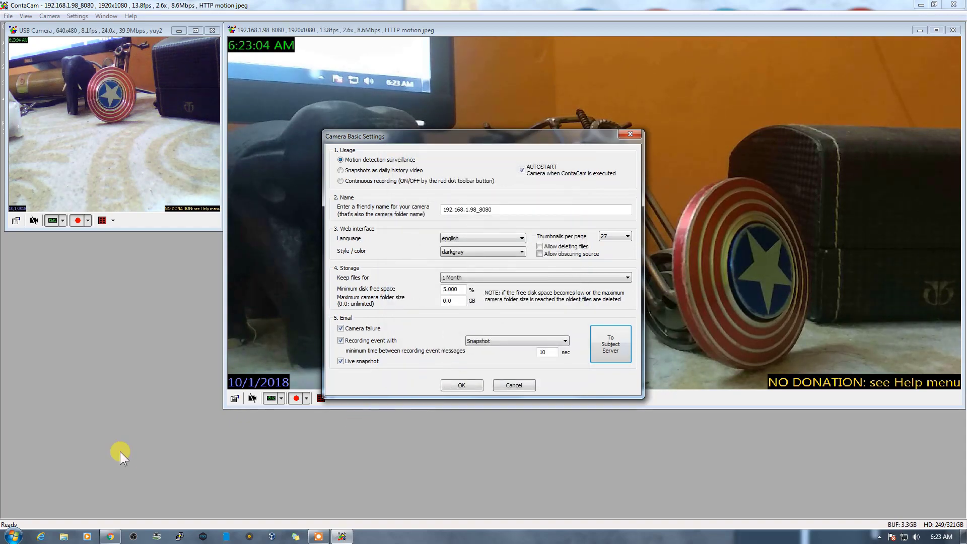
- In Gmail, open the 6:17:52 AM alert email and view its snapshot.jpg
{"action": "left_click", "coordinate": [100, 512]}
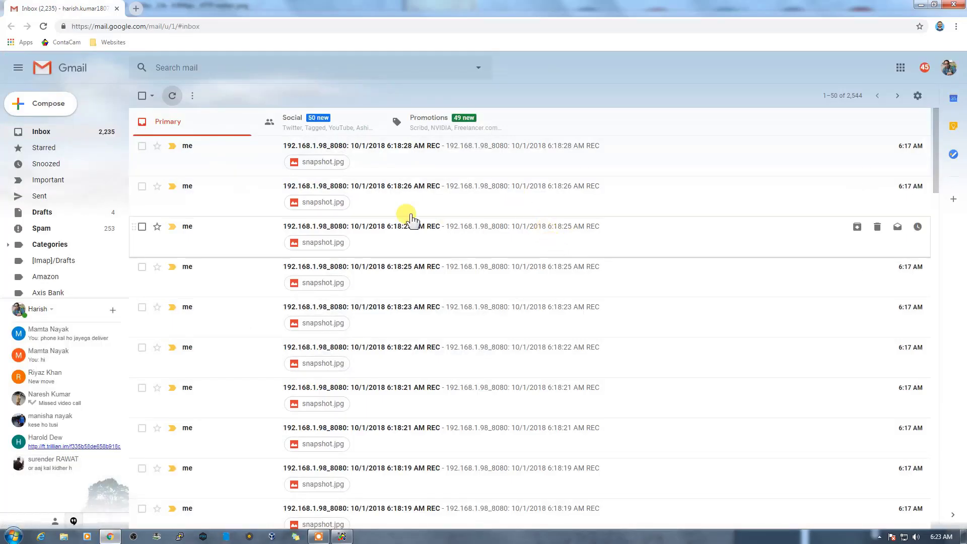
{"action": "scroll", "coordinate": [541, 219], "scroll_direction": "down", "scroll_amount": 6}
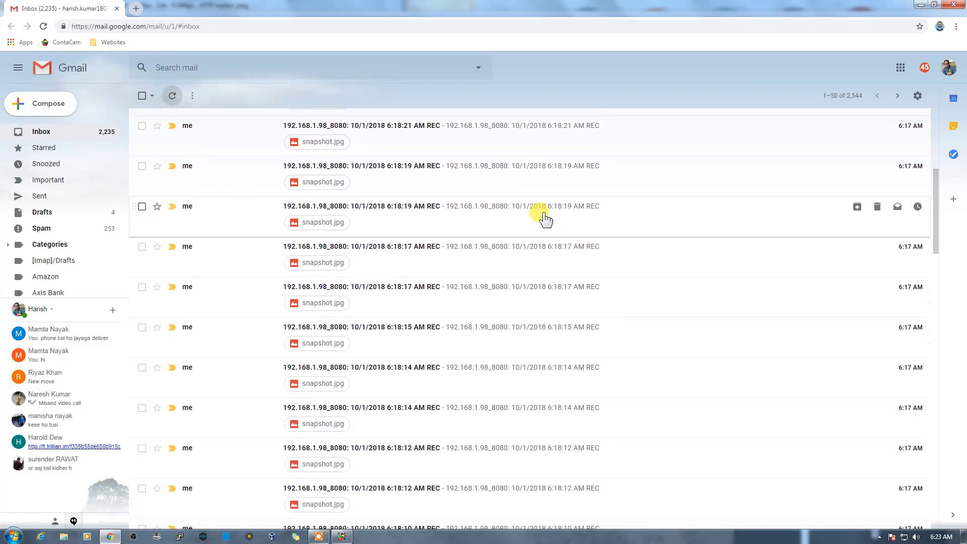
{"action": "scroll", "coordinate": [544, 217], "scroll_direction": "down", "scroll_amount": 8}
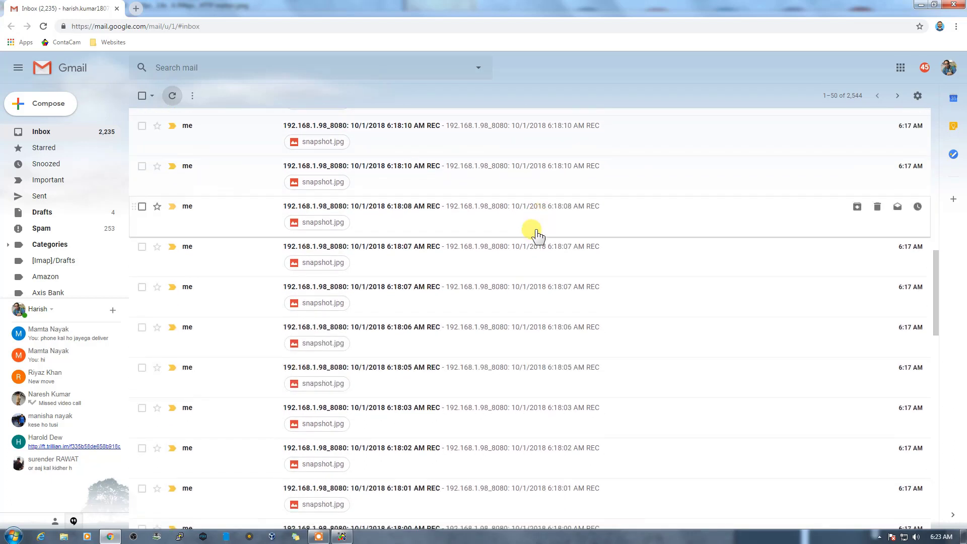
{"action": "scroll", "coordinate": [537, 235], "scroll_direction": "down", "scroll_amount": 12}
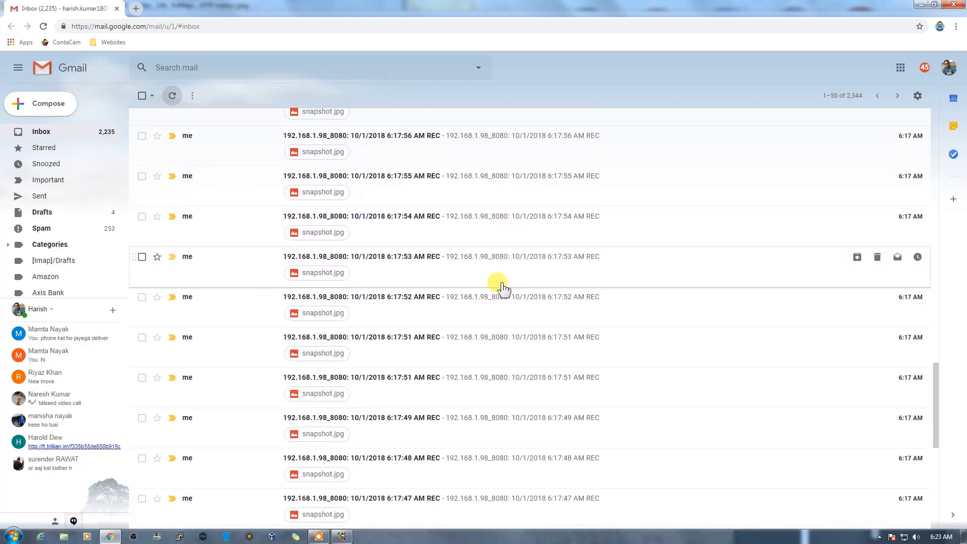
{"action": "left_click", "coordinate": [468, 296]}
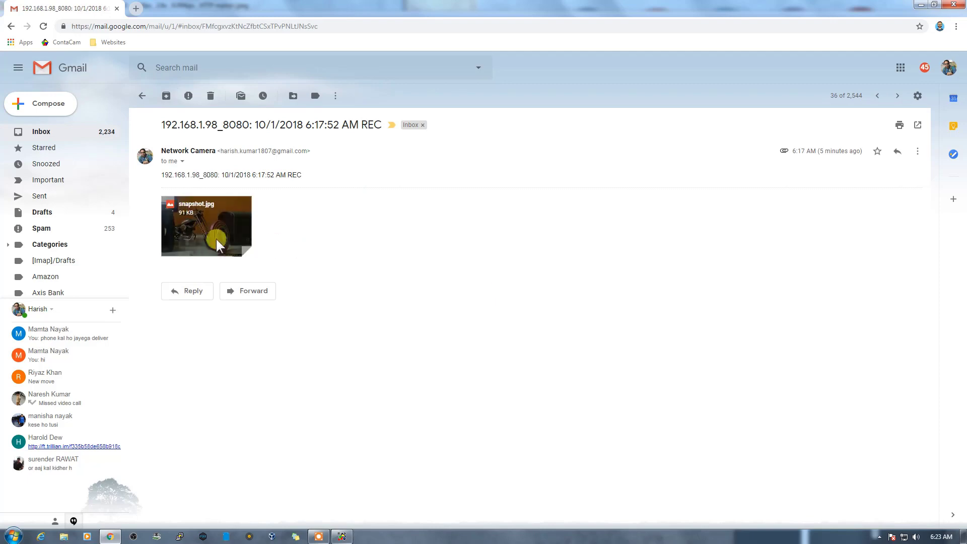
{"action": "left_click", "coordinate": [216, 231]}
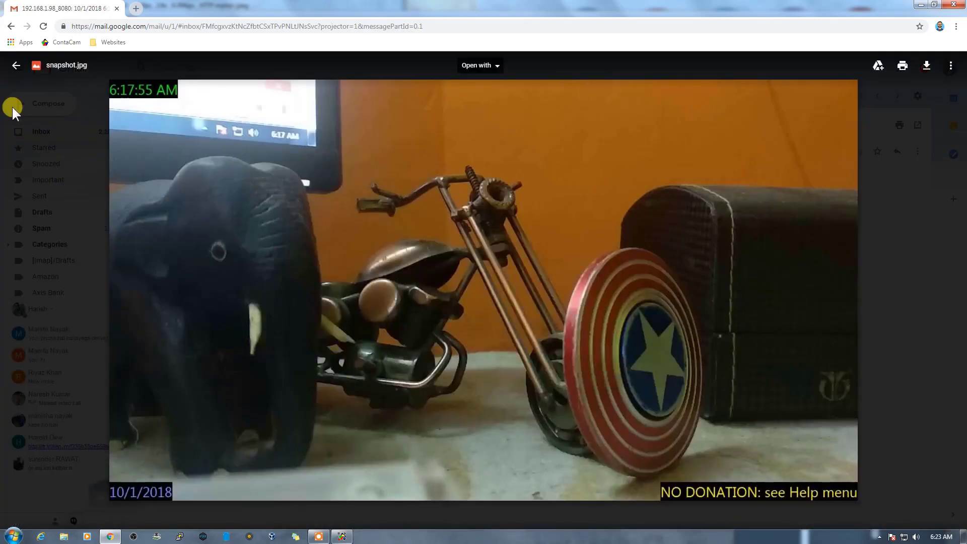
{"action": "left_click", "coordinate": [15, 65]}
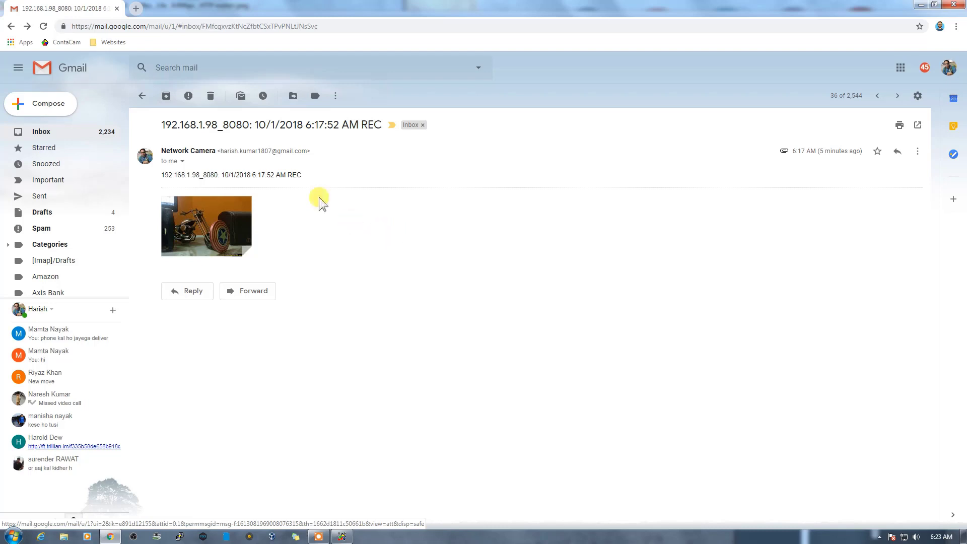
{"action": "left_click", "coordinate": [66, 132]}
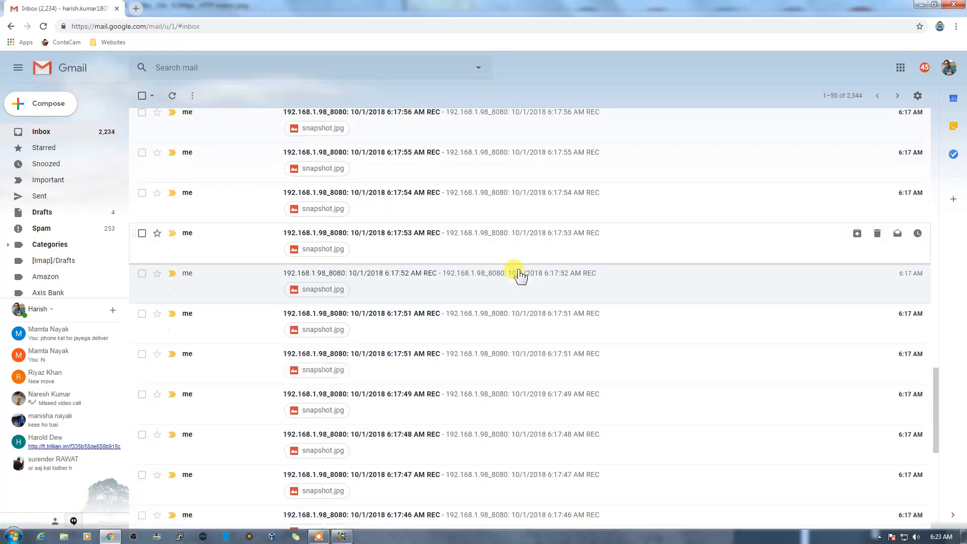
- Check the newest alert emails in the inbox, from 6:18:28 down to 6:18:19 AM
{"action": "scroll", "coordinate": [518, 275], "scroll_direction": "down", "scroll_amount": 7}
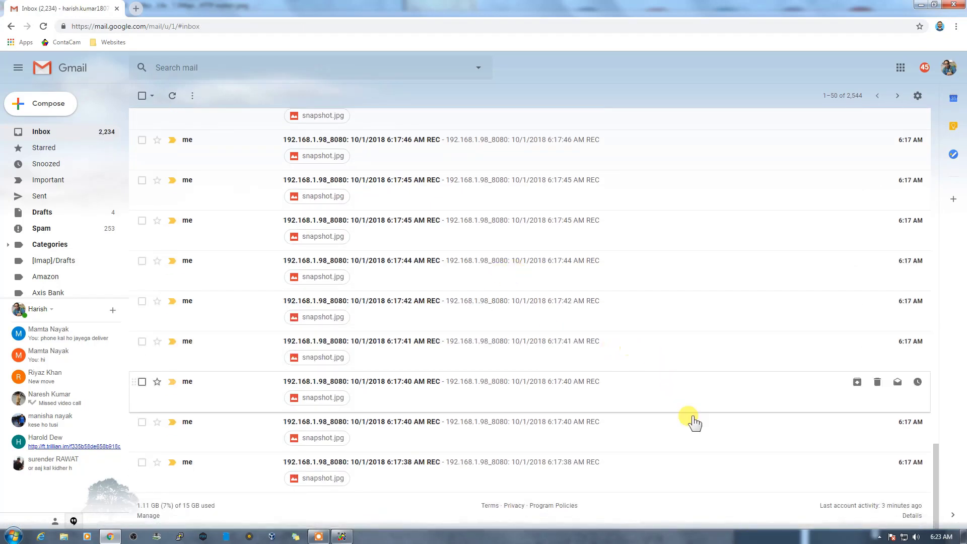
{"action": "scroll", "coordinate": [680, 425], "scroll_direction": "up", "scroll_amount": 10}
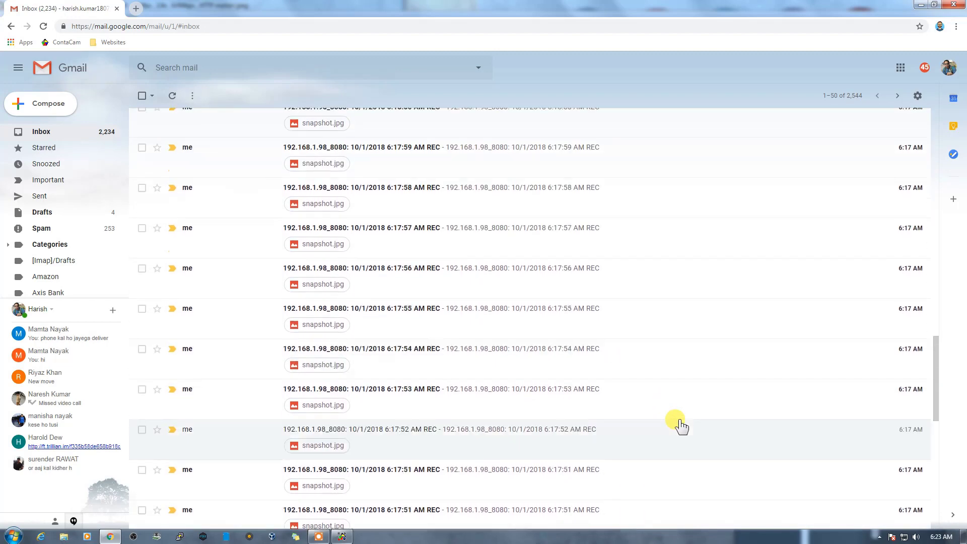
{"action": "scroll", "coordinate": [681, 425], "scroll_direction": "up", "scroll_amount": 20}
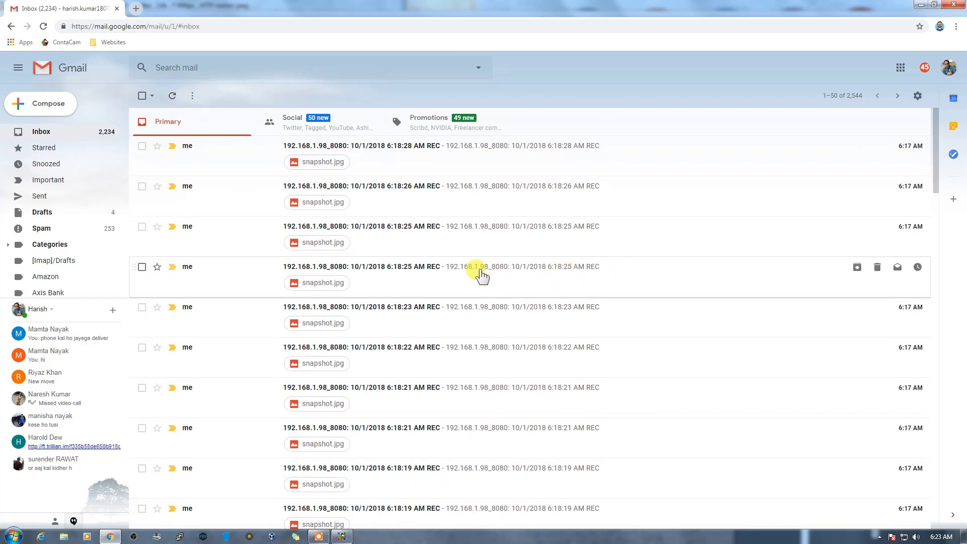
{"action": "scroll", "coordinate": [504, 277], "scroll_direction": "down", "scroll_amount": 15}
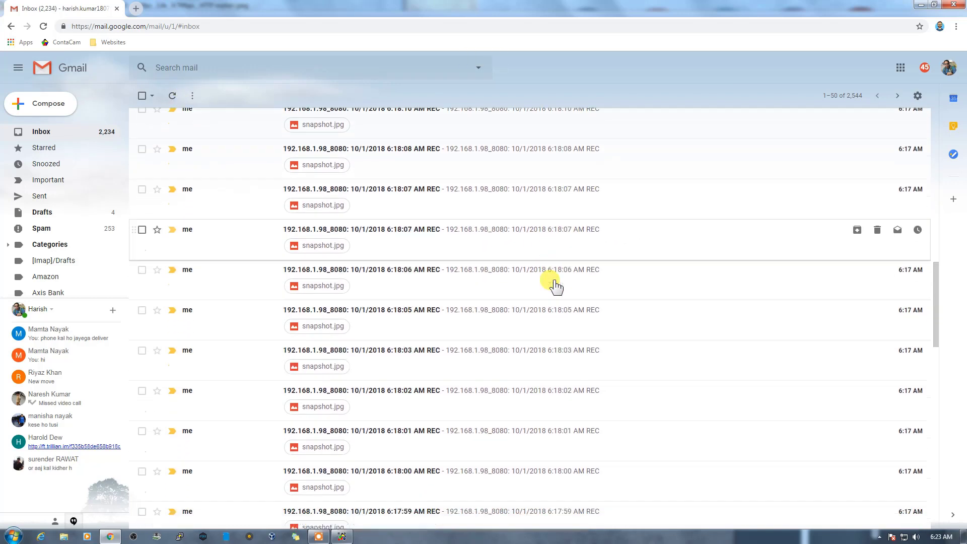
{"action": "scroll", "coordinate": [556, 287], "scroll_direction": "down", "scroll_amount": 15}
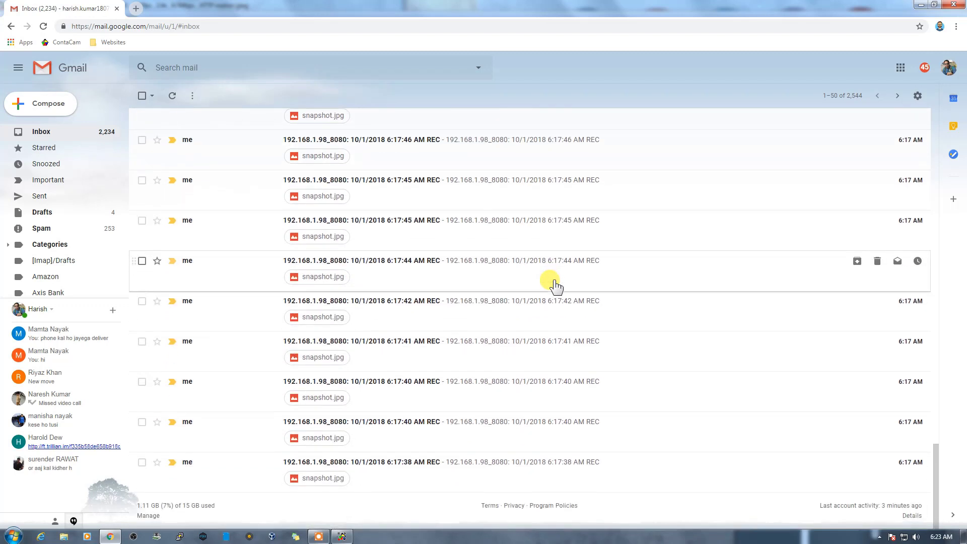
{"action": "scroll", "coordinate": [556, 287], "scroll_direction": "up", "scroll_amount": 20}
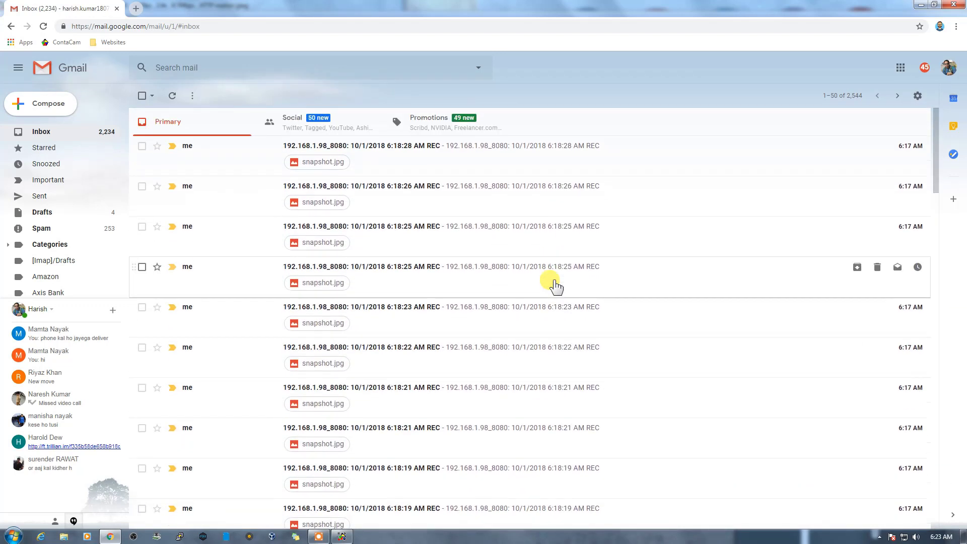
{"action": "left_click", "coordinate": [142, 146]}
{"action": "left_click", "coordinate": [142, 187]}
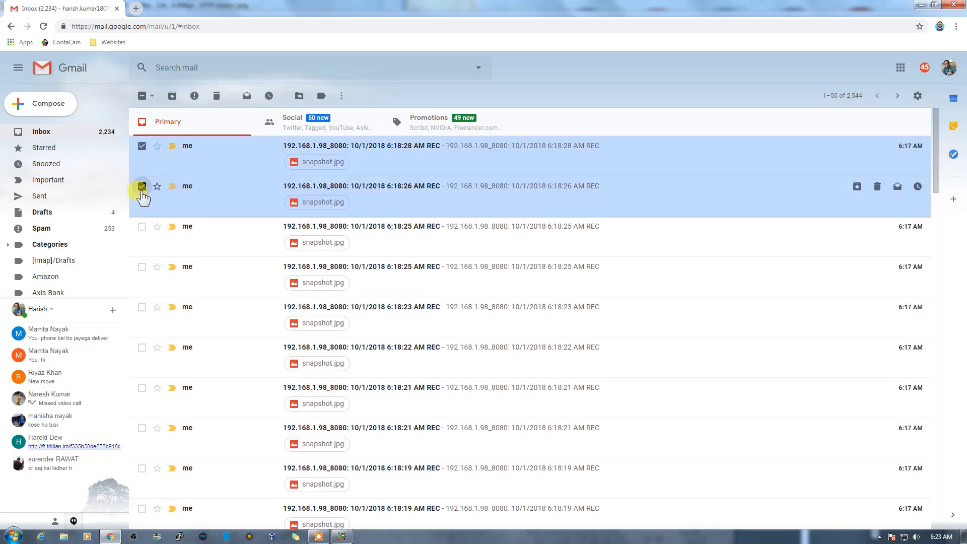
{"action": "left_click", "coordinate": [142, 226]}
{"action": "left_click", "coordinate": [142, 267]}
{"action": "left_click", "coordinate": [142, 307]}
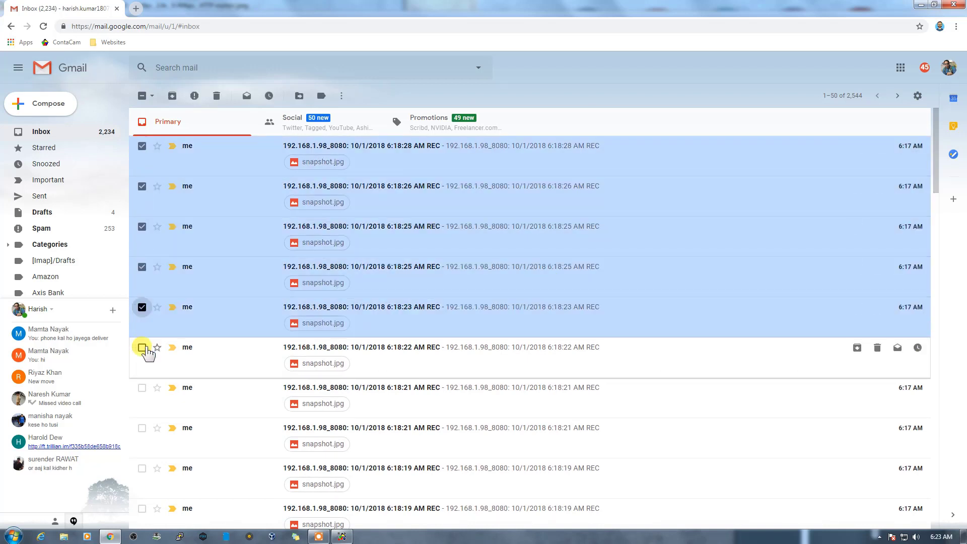
{"action": "left_click", "coordinate": [142, 348]}
{"action": "left_click", "coordinate": [142, 387]}
{"action": "scroll", "coordinate": [249, 322], "scroll_direction": "down", "scroll_amount": 1}
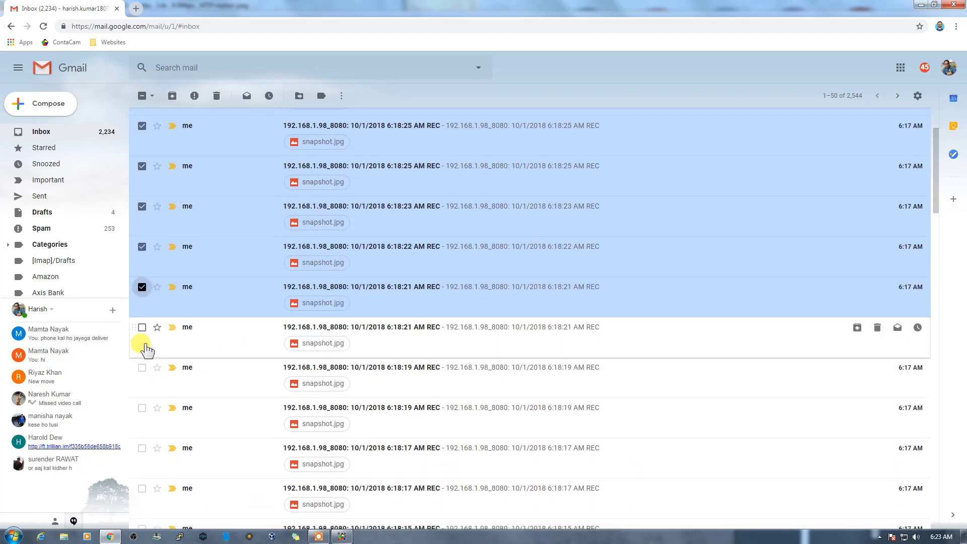
{"action": "left_click", "coordinate": [142, 327]}
{"action": "left_click", "coordinate": [142, 368]}
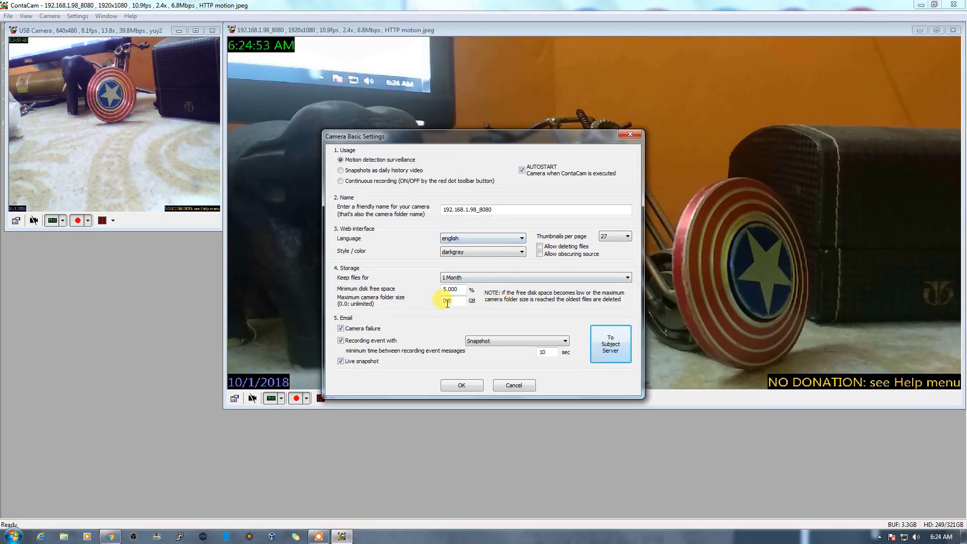
- Turn off live-snapshot email alerts and apply the camera's basic settings
{"action": "left_click", "coordinate": [345, 361]}
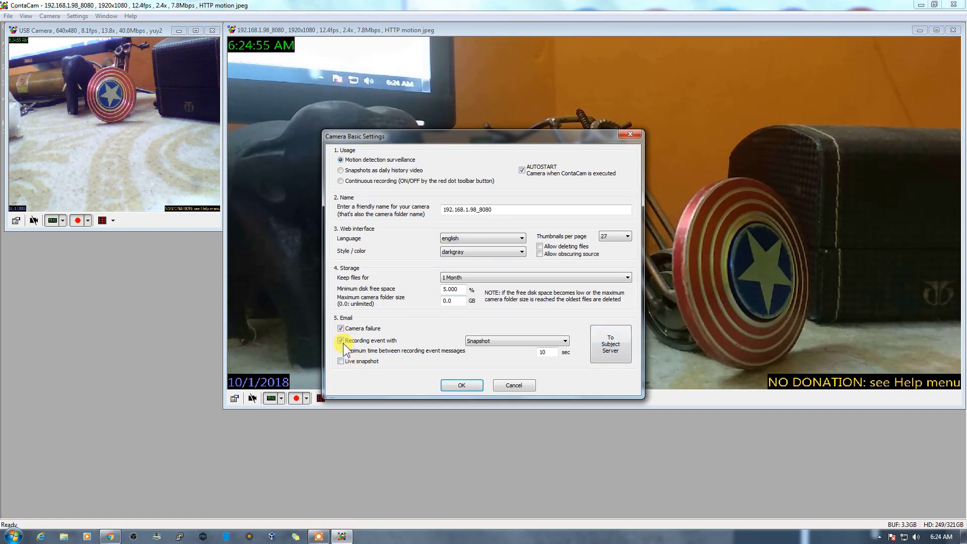
{"action": "left_click", "coordinate": [464, 385]}
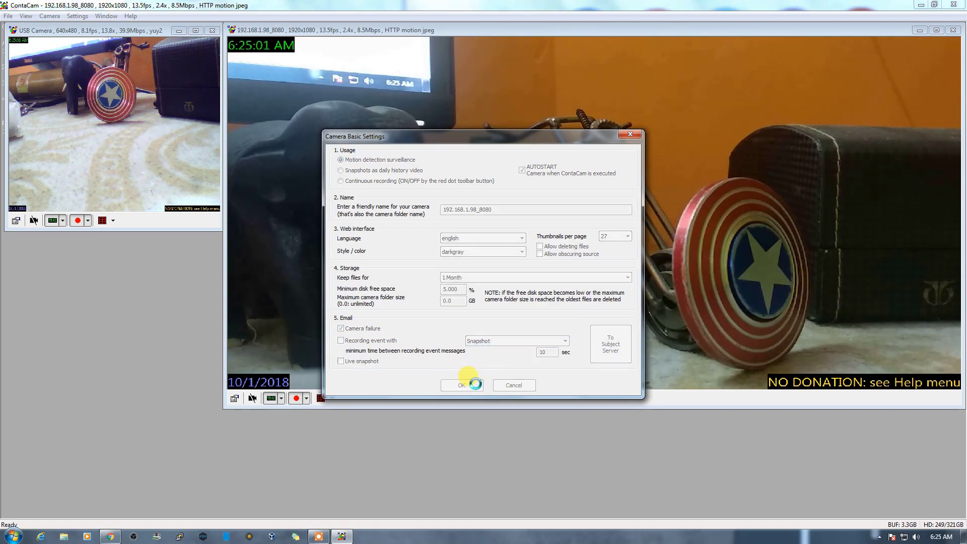